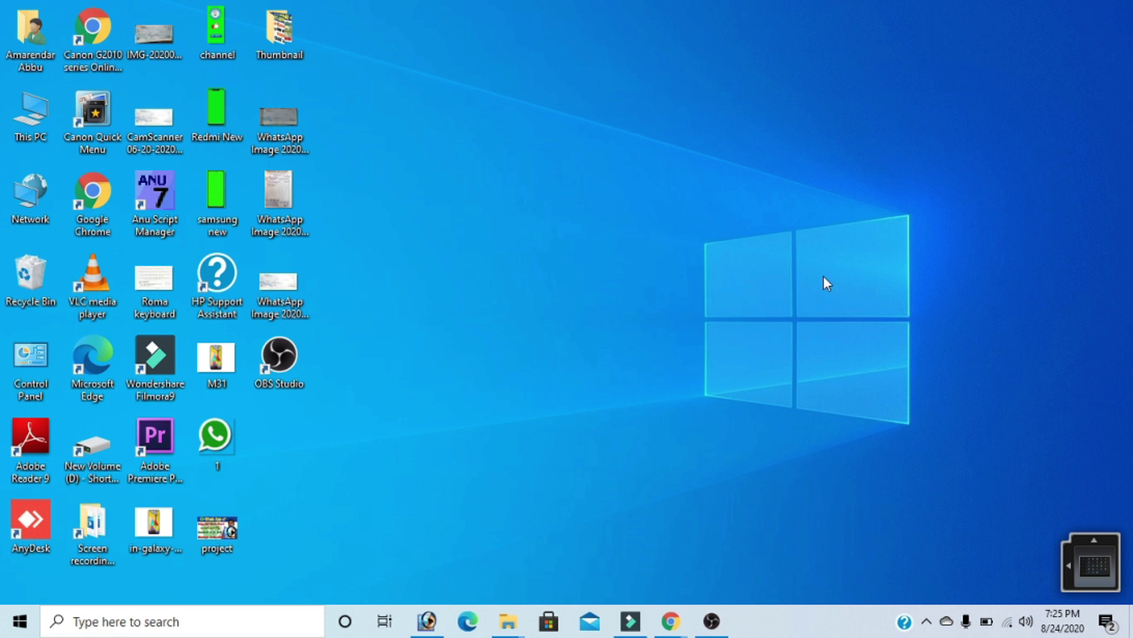
# Step: Switch to the browser window with the EPFO member home and open the online claim page for Forms 31, 19, 10C and 10D
pyautogui.moveTo(677, 631)
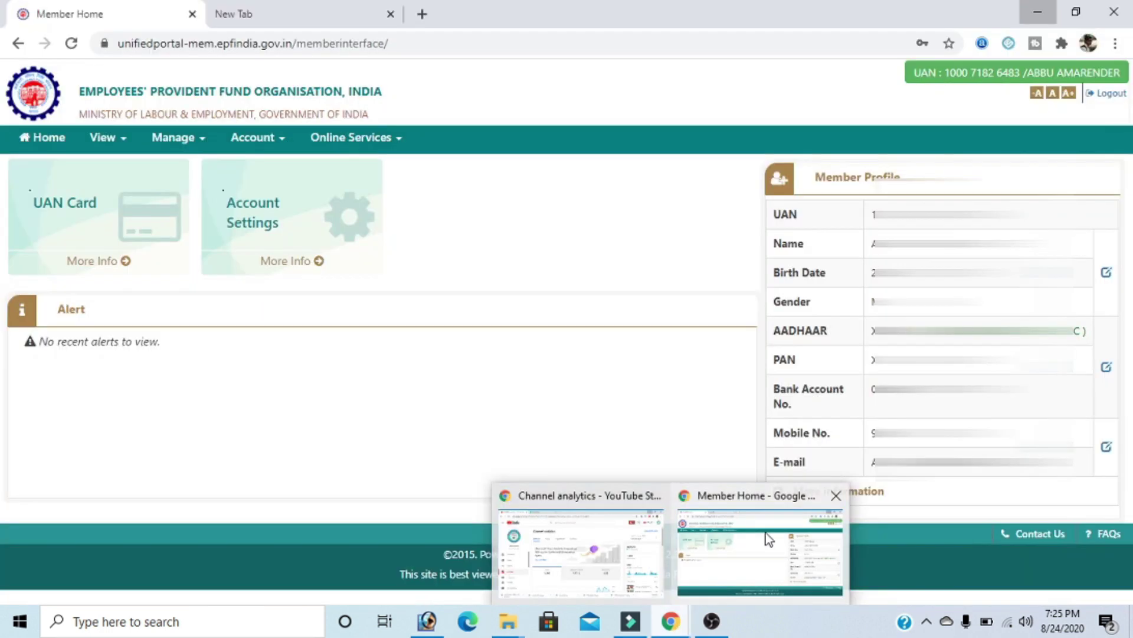
pyautogui.click(766, 531)
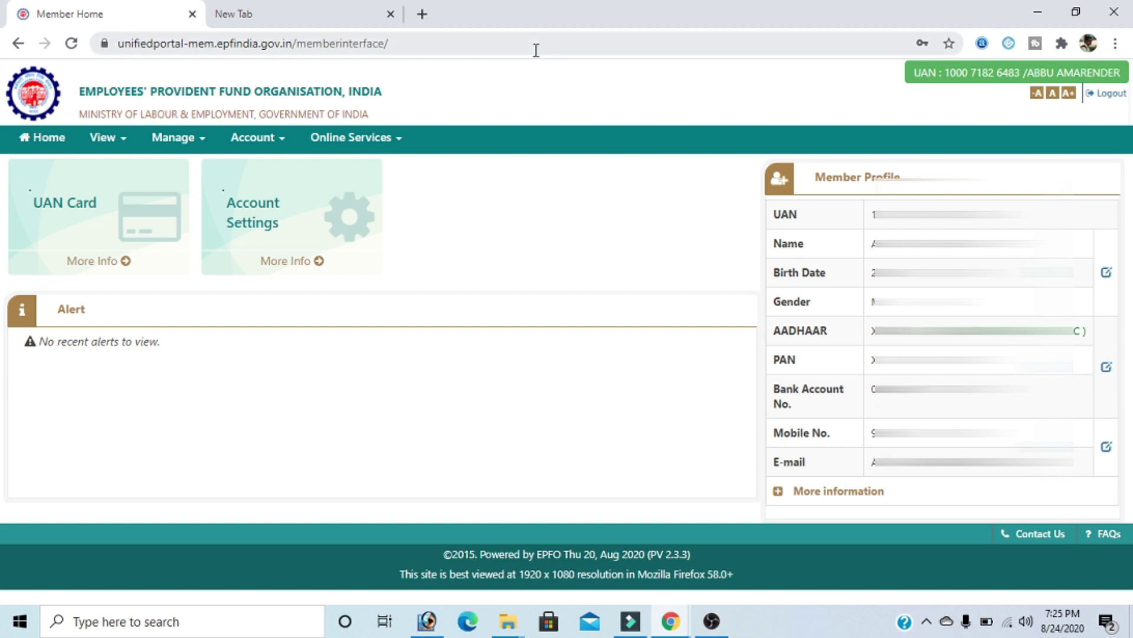
pyautogui.click(373, 146)
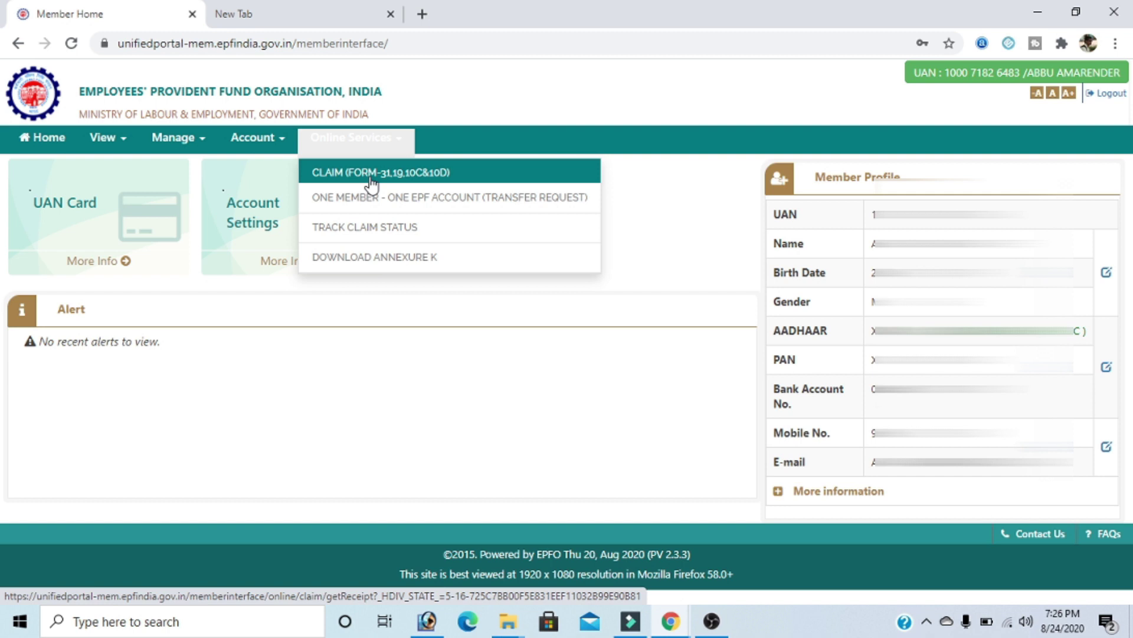
pyautogui.click(372, 183)
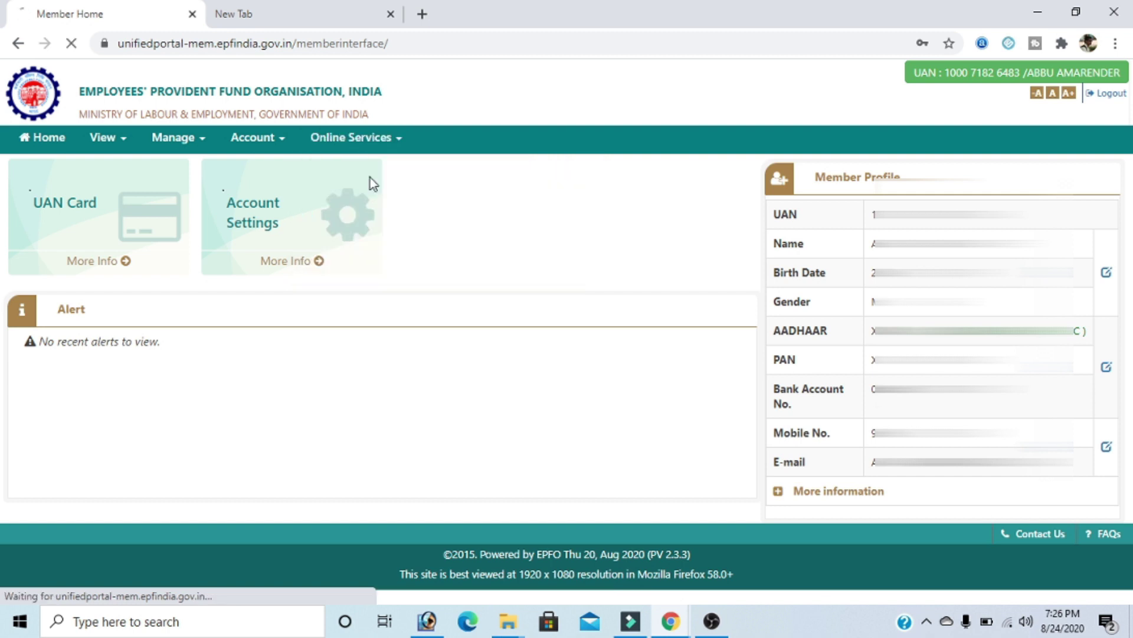
pyautogui.click(355, 137)
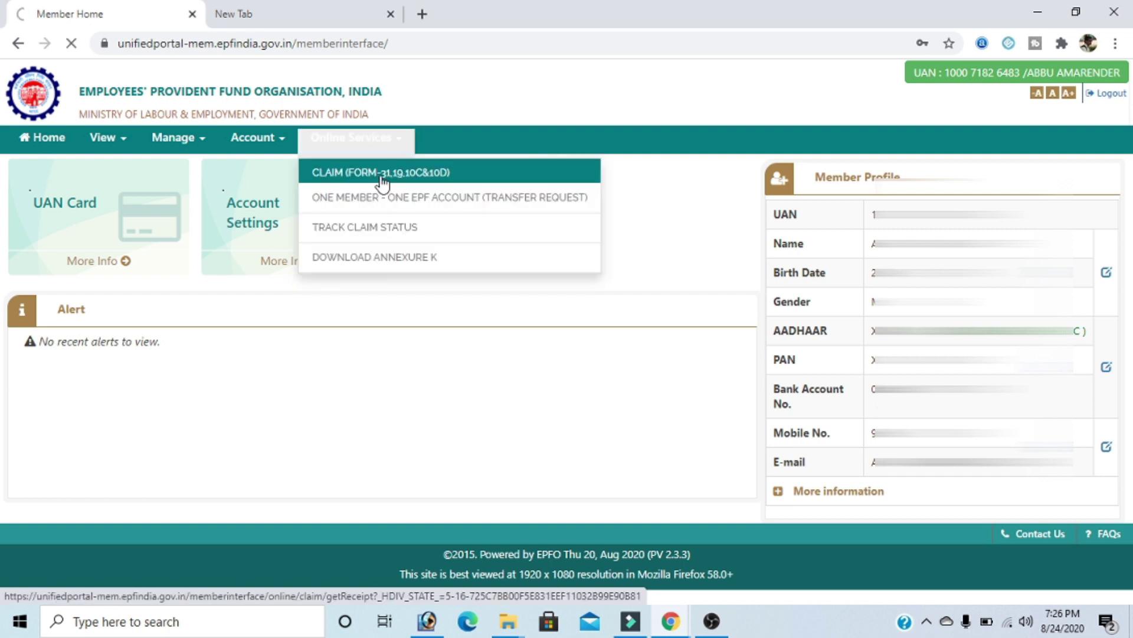
pyautogui.click(383, 183)
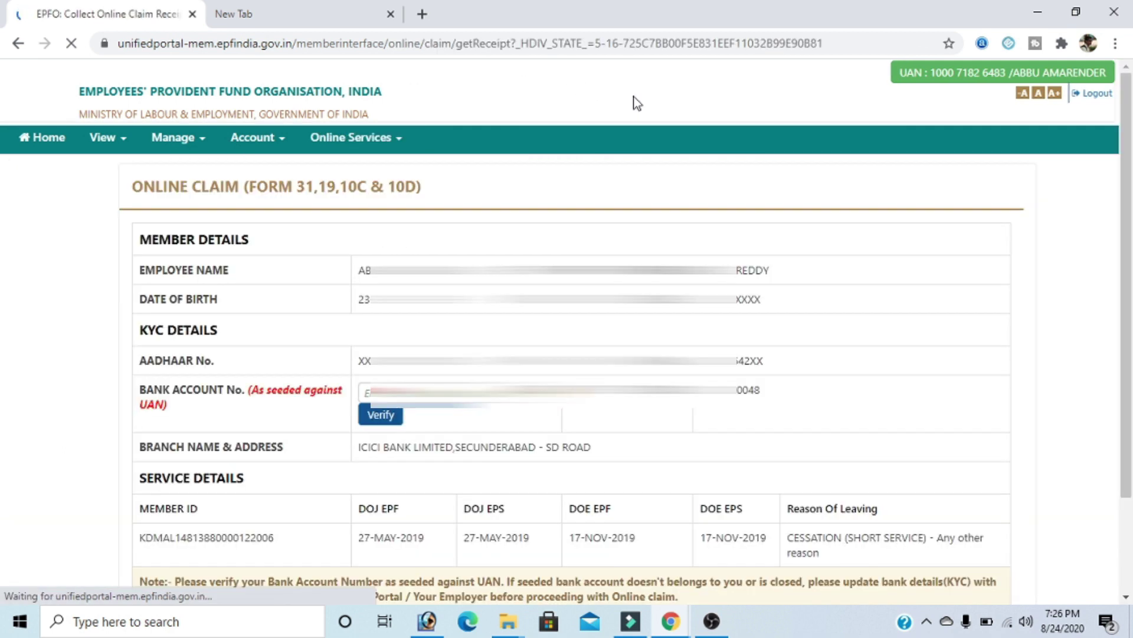
# Step: Enter the bank account number seeded against the UAN, verify it, and accept the Certificate of Undertaking
pyautogui.click(466, 394)
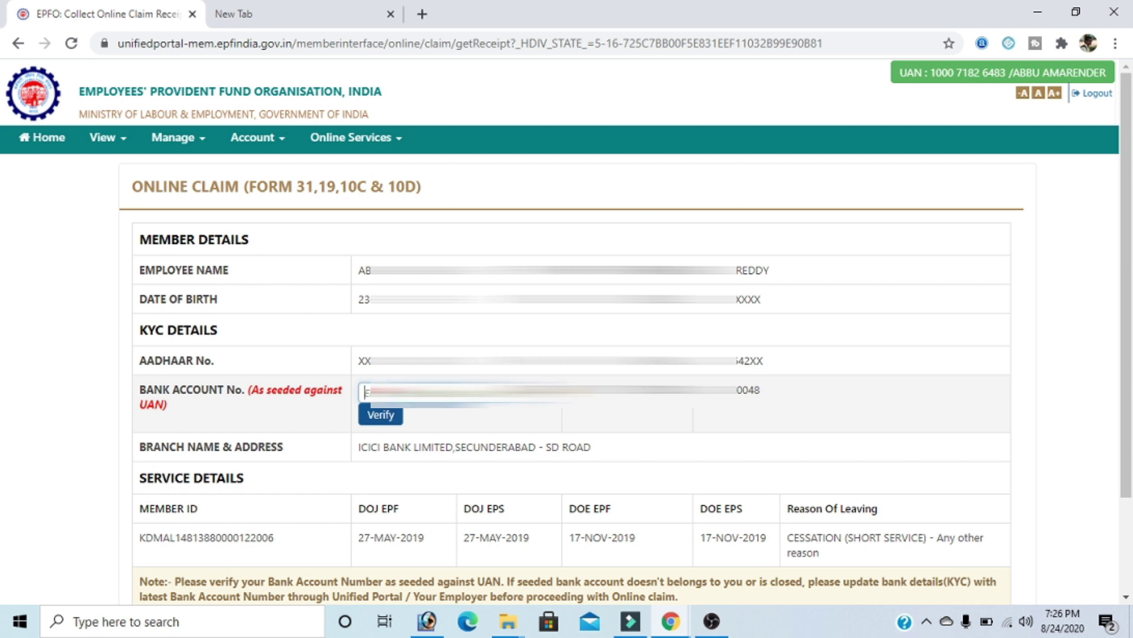
pyautogui.write('0')
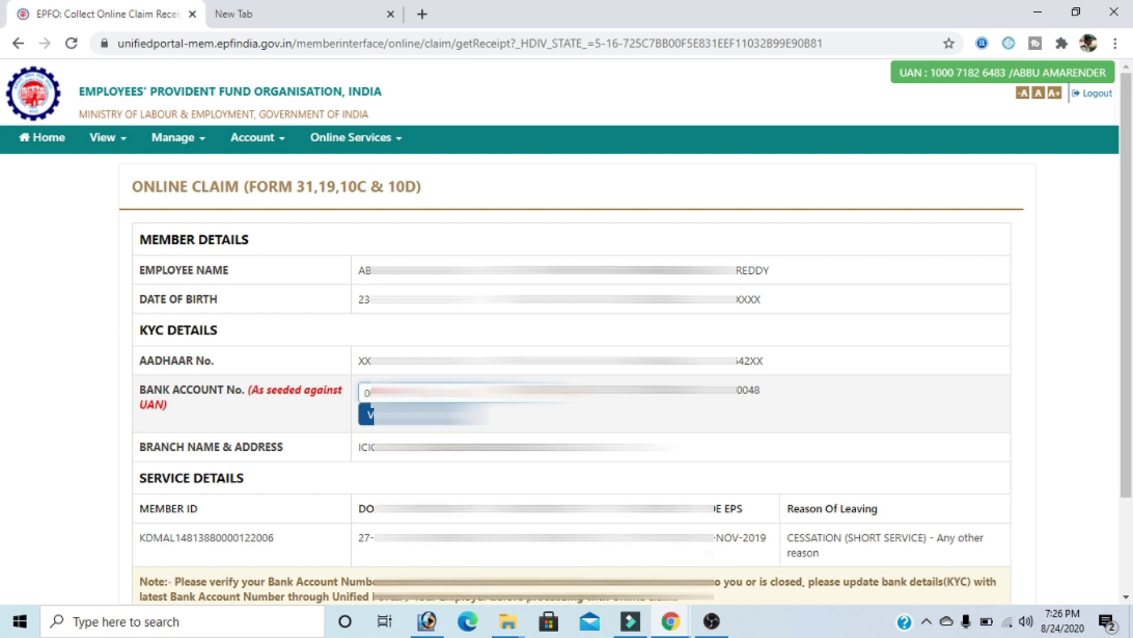
pyautogui.click(369, 413)
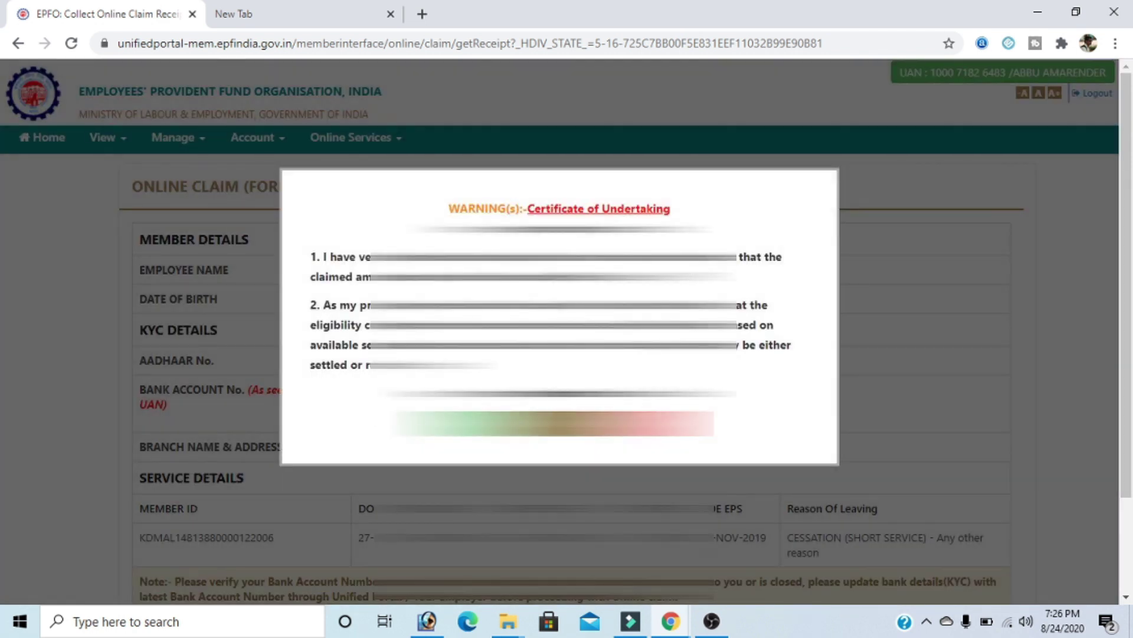
pyautogui.click(524, 429)
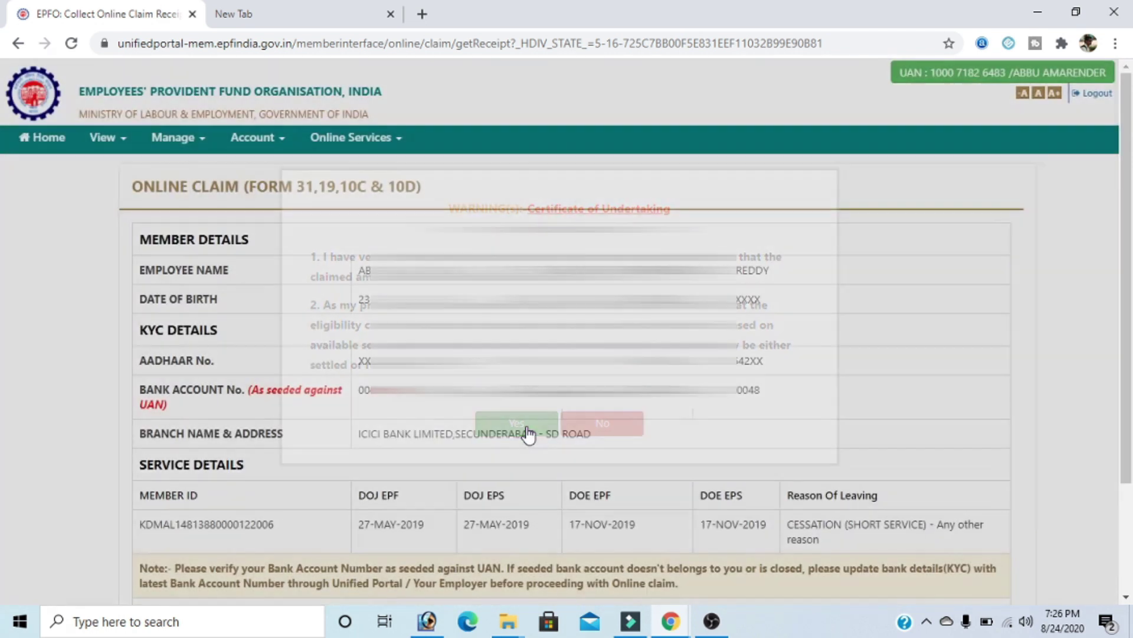
# Step: Proceed to the online claim form and choose PF ADVANCE (FORM-31) as the claim to apply for
pyautogui.scroll(-3, 527, 427)
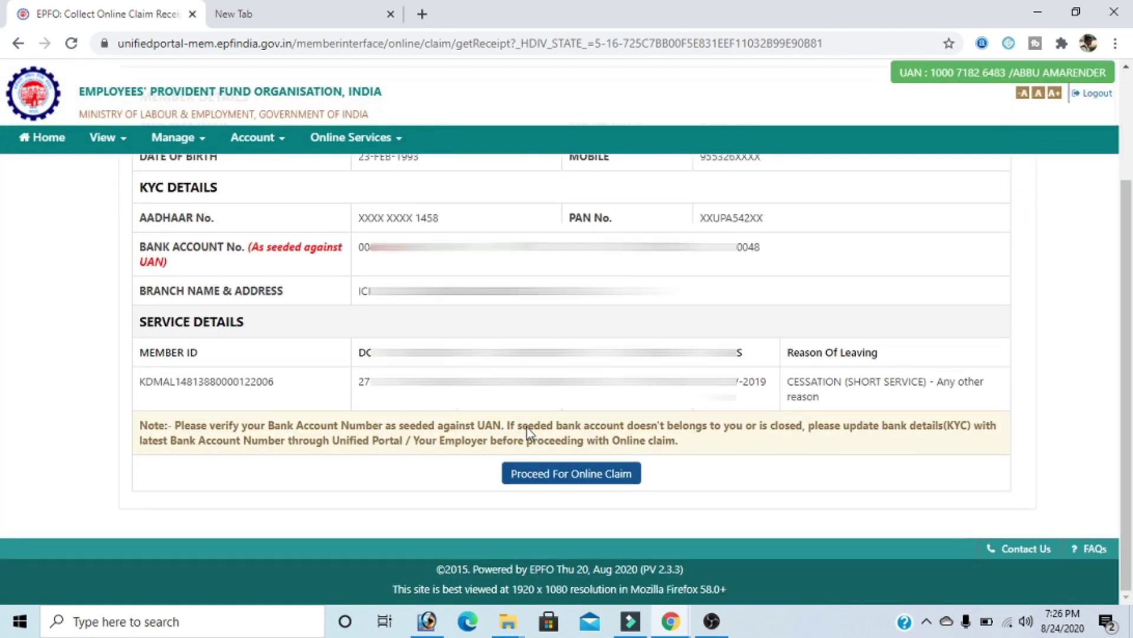
pyautogui.click(555, 473)
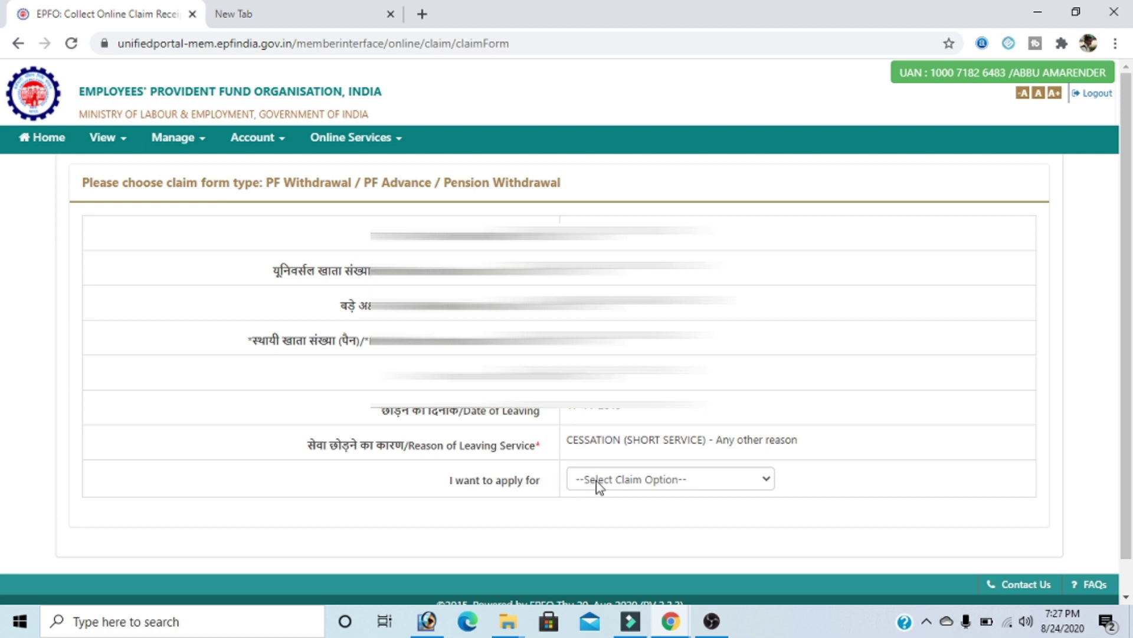
pyautogui.click(618, 480)
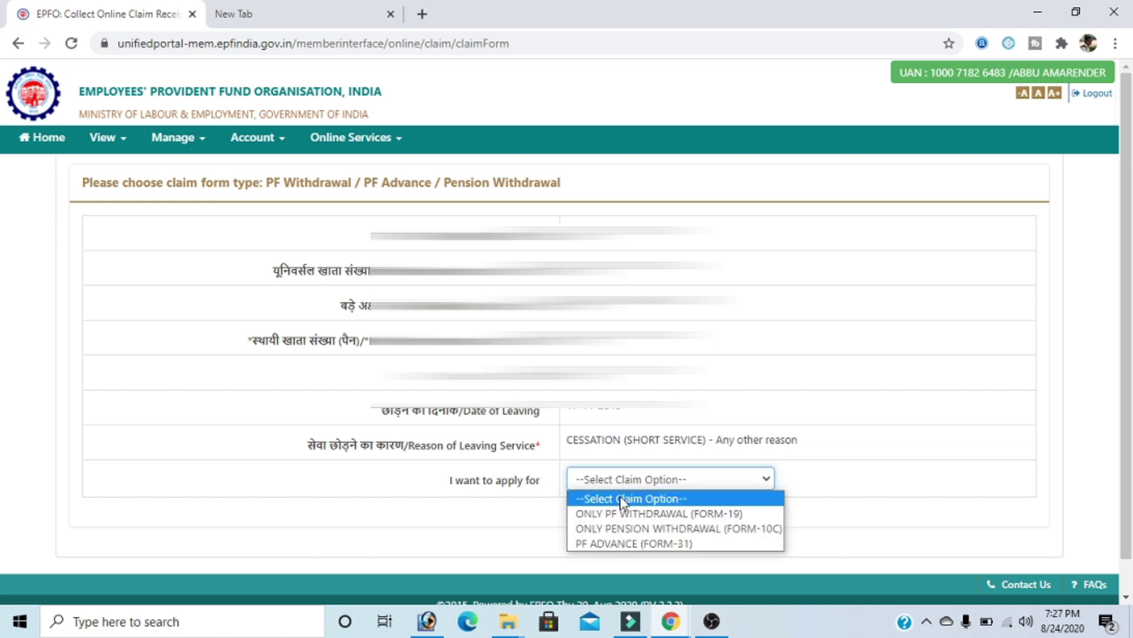
pyautogui.click(621, 544)
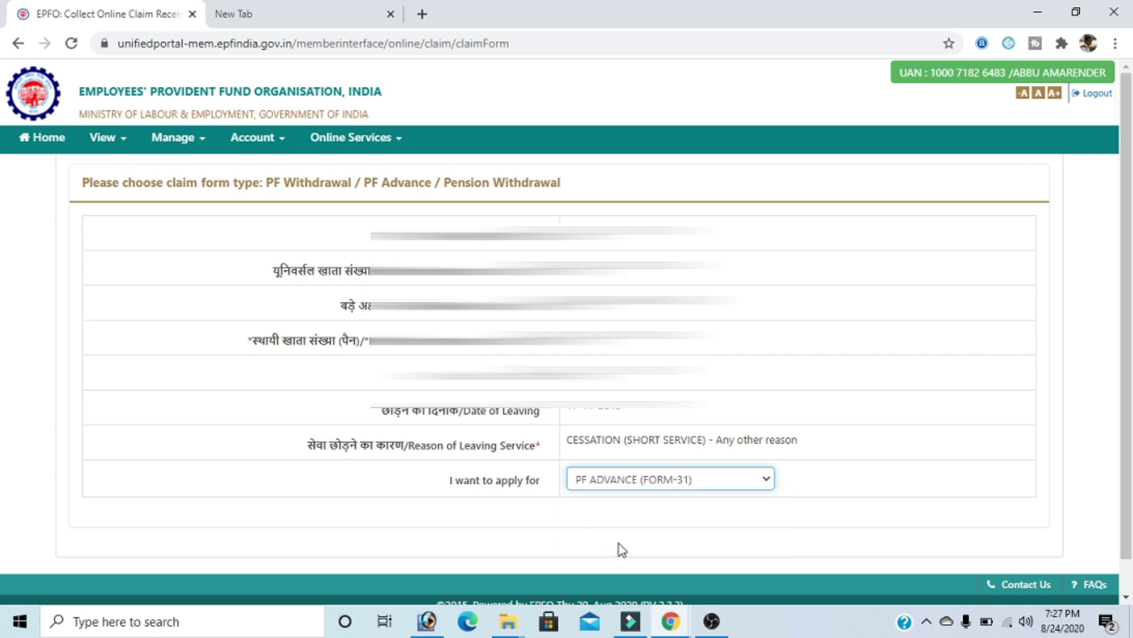
# Step: Select the ARVIND LIFESTYLE BRANDS LIMITED service and set the purpose of the advance to Construction of House
pyautogui.scroll(-3, 620, 549)
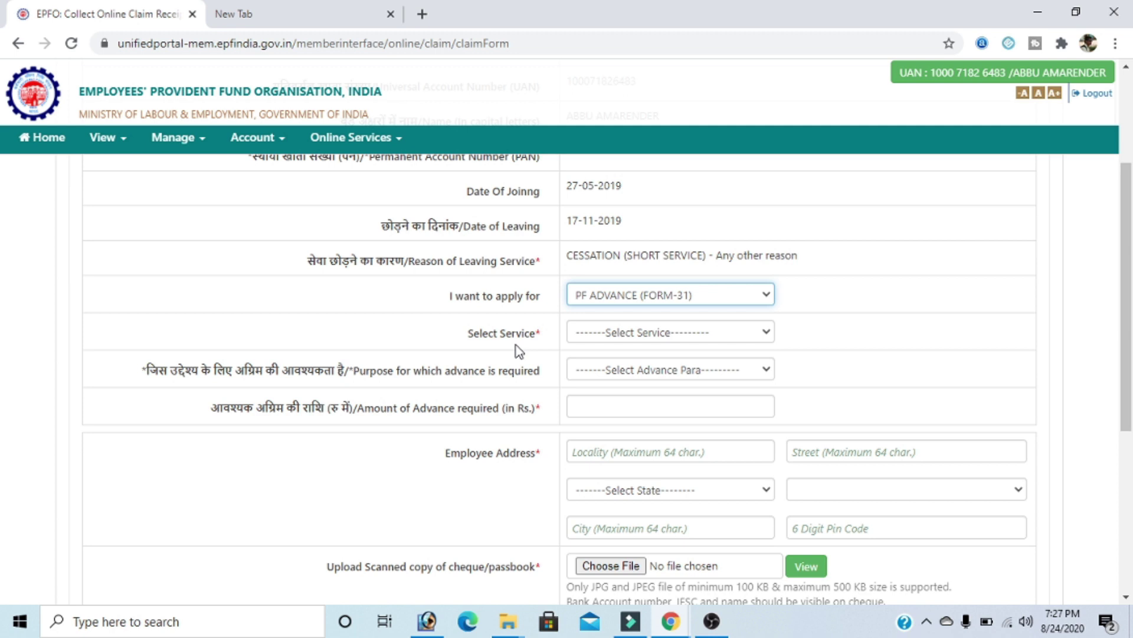
pyautogui.click(634, 336)
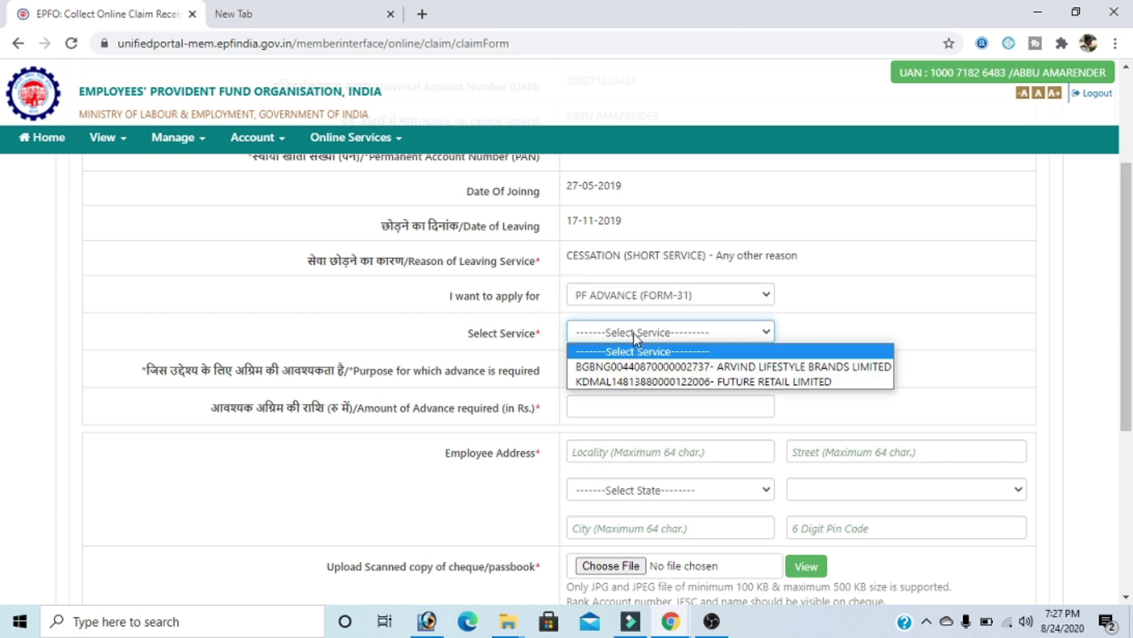
pyautogui.click(639, 367)
pyautogui.click(640, 370)
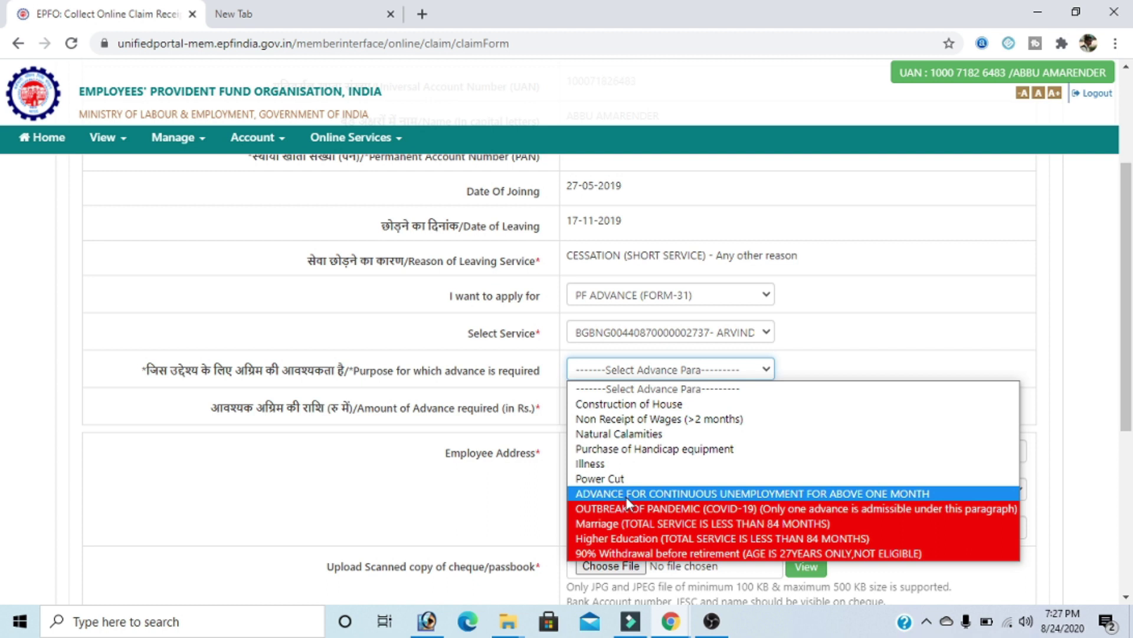
pyautogui.click(648, 408)
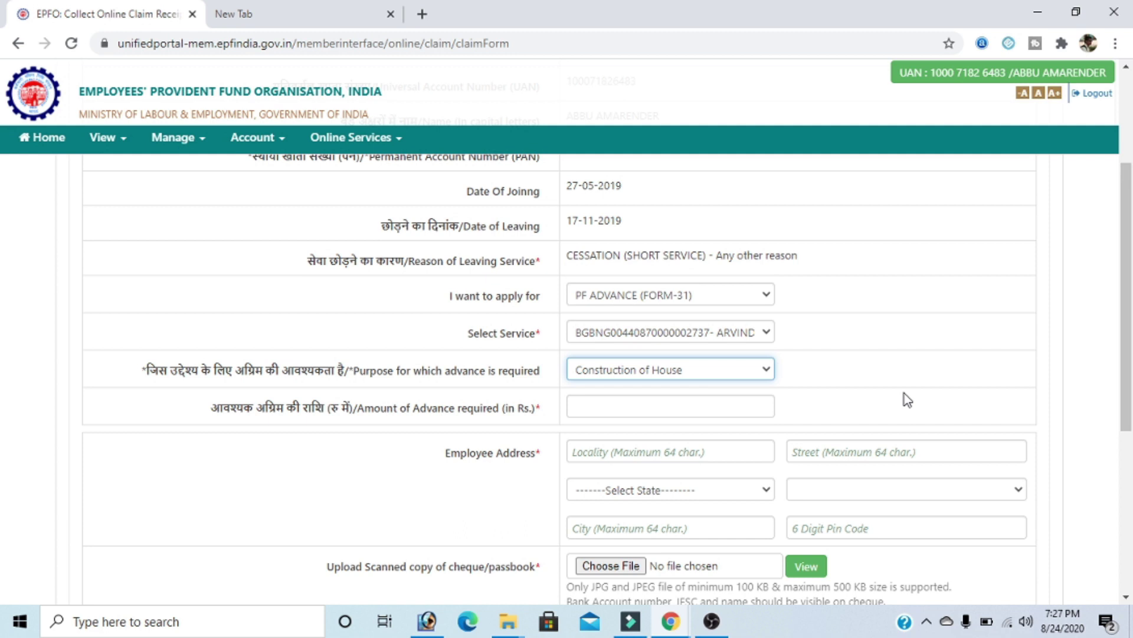
# Step: Examine the advance amount, employee address, cheque or passbook upload, and certification sections of the claim form
pyautogui.scroll(-3, 904, 393)
pyautogui.scroll(2, 905, 393)
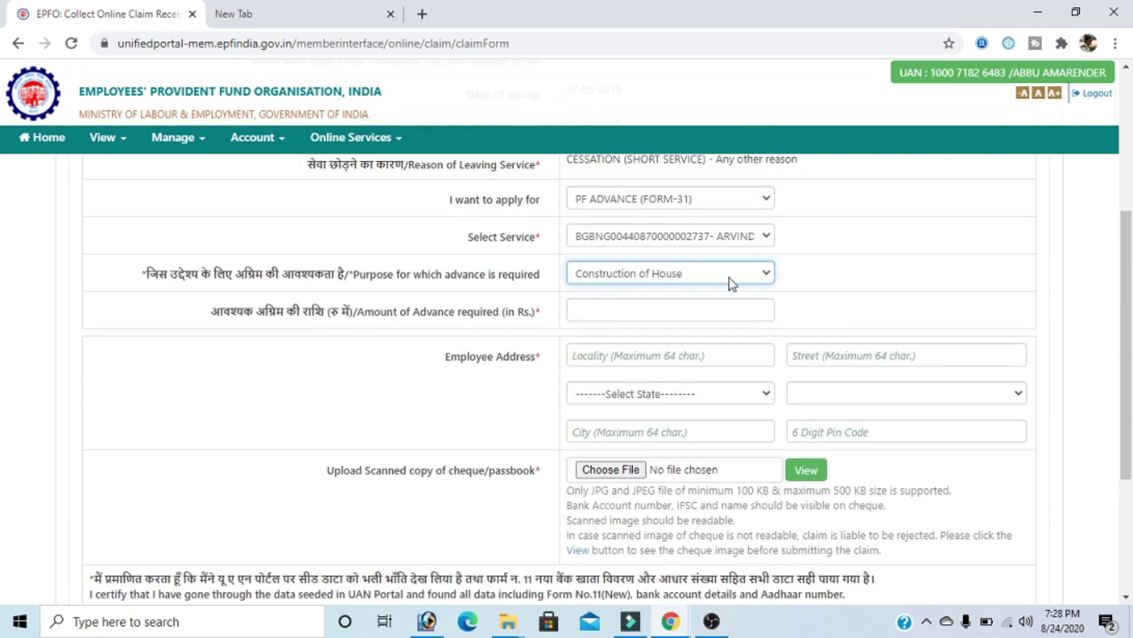
pyautogui.click(698, 311)
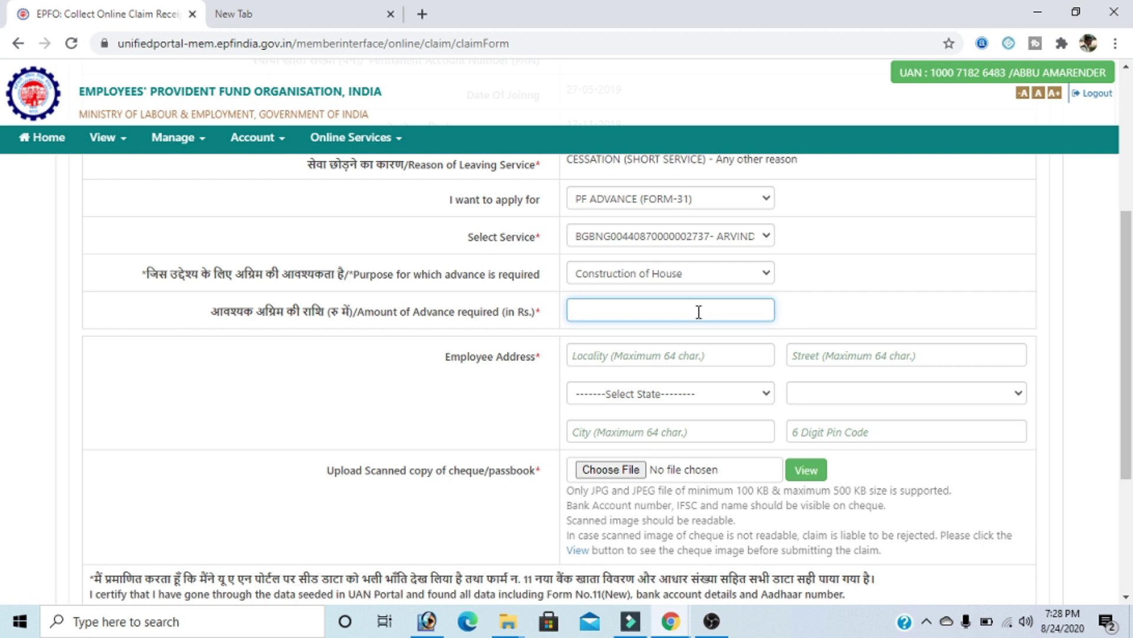
pyautogui.click(689, 348)
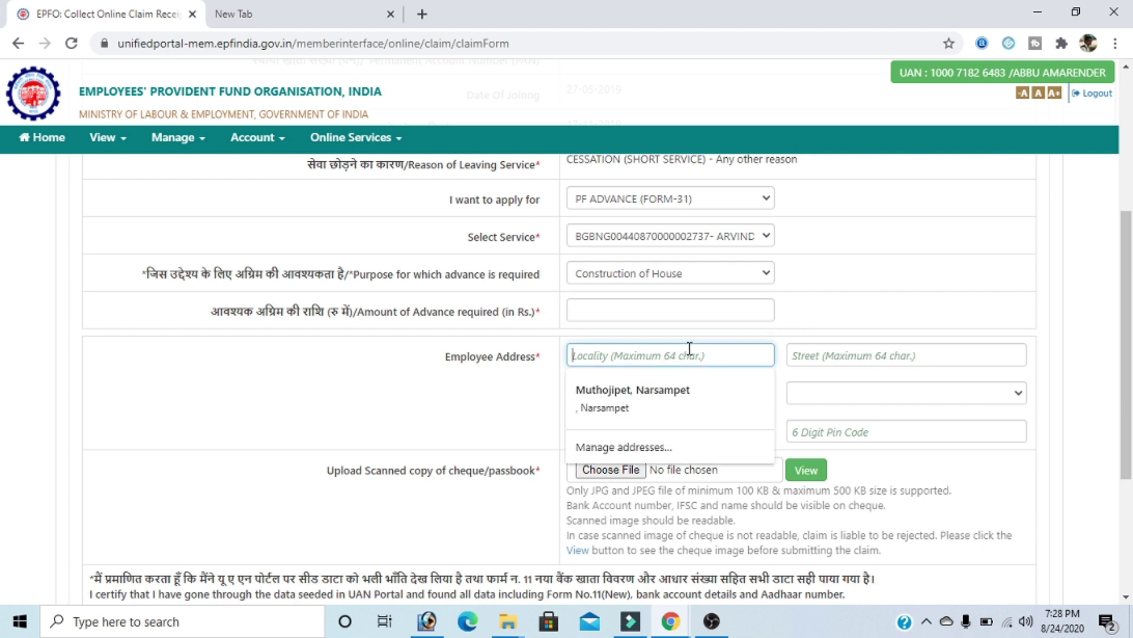
pyautogui.click(831, 356)
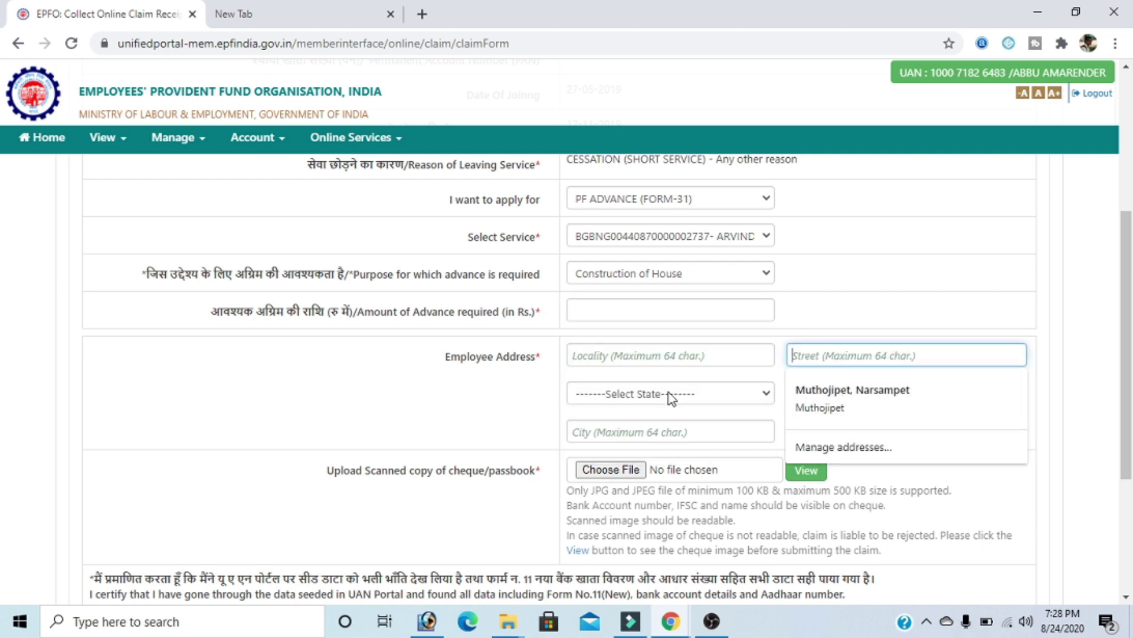
pyautogui.click(500, 417)
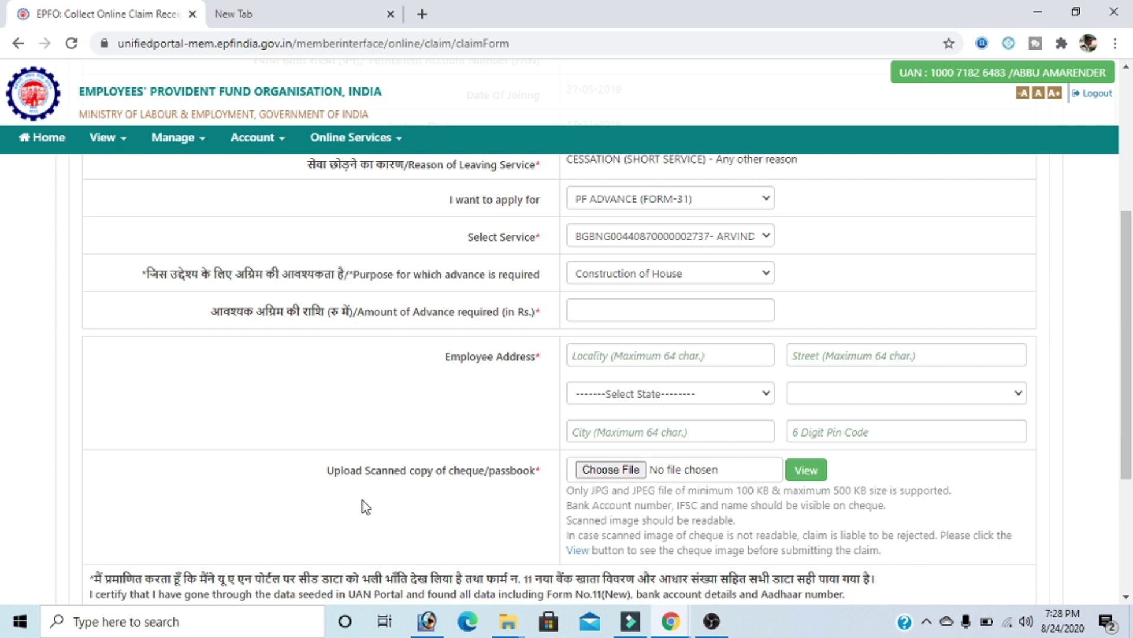
pyautogui.scroll(-2, 365, 507)
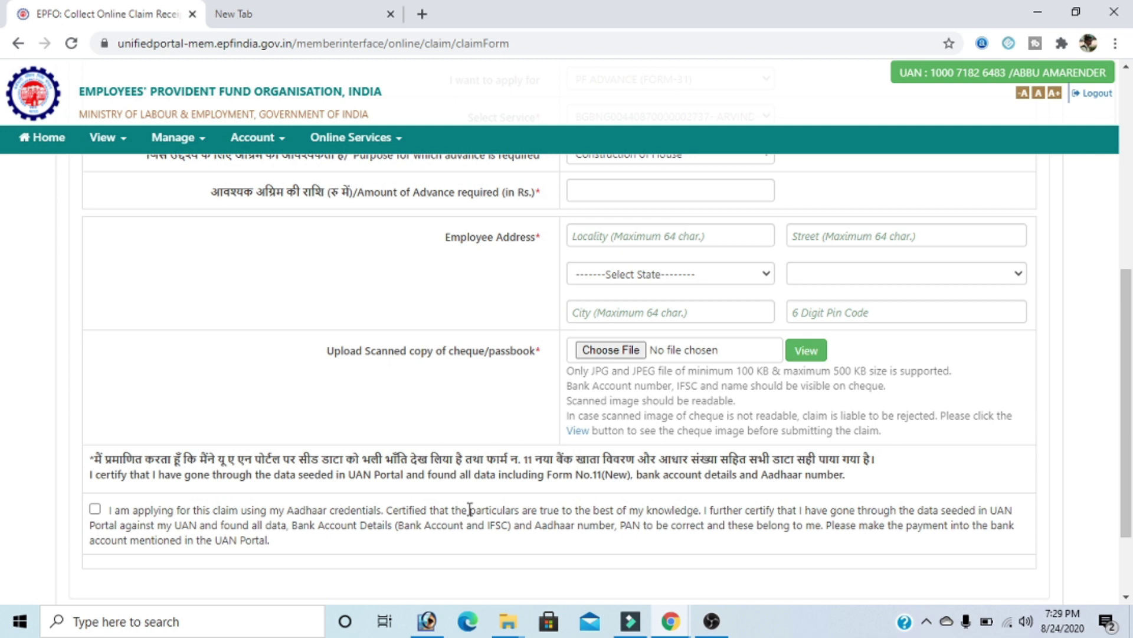
pyautogui.scroll(-2, 469, 509)
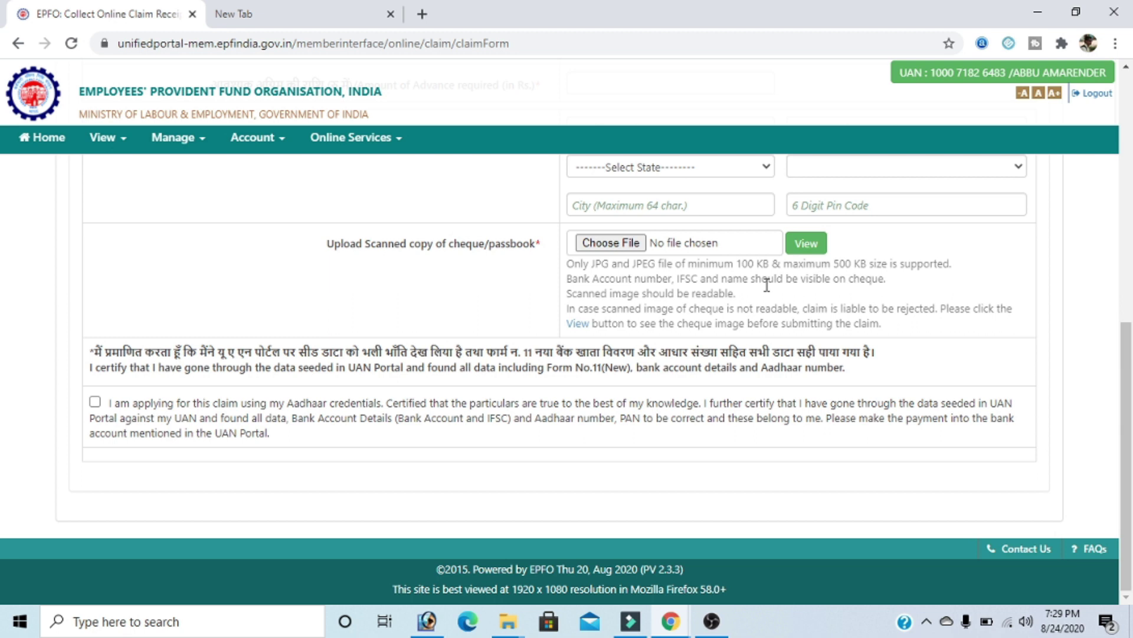
pyautogui.scroll(1, 767, 285)
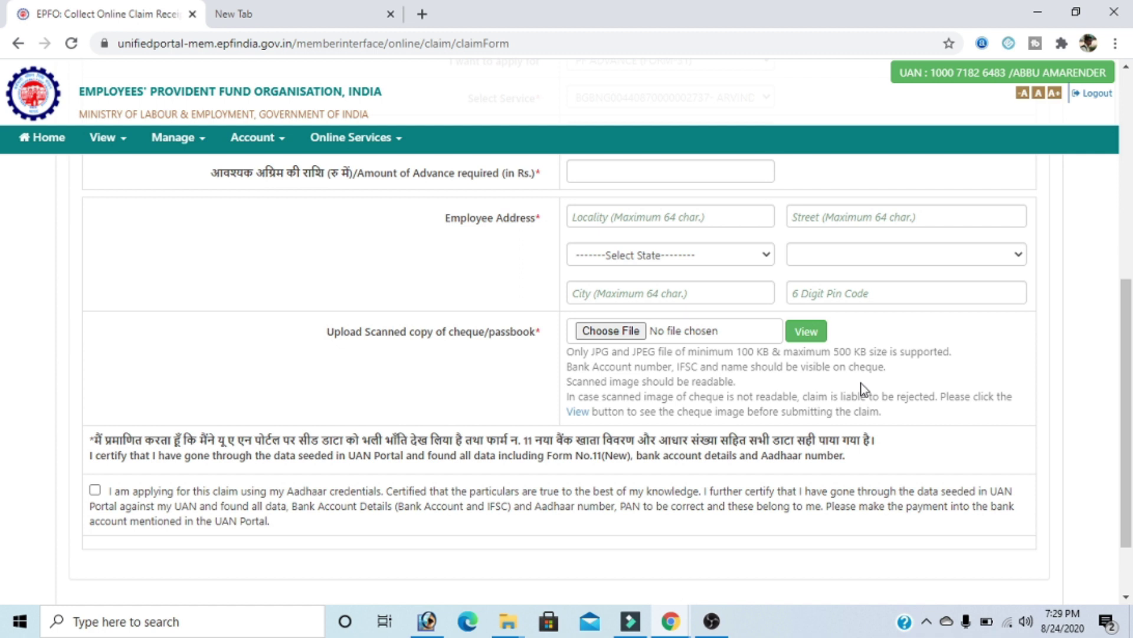
pyautogui.scroll(2, 863, 388)
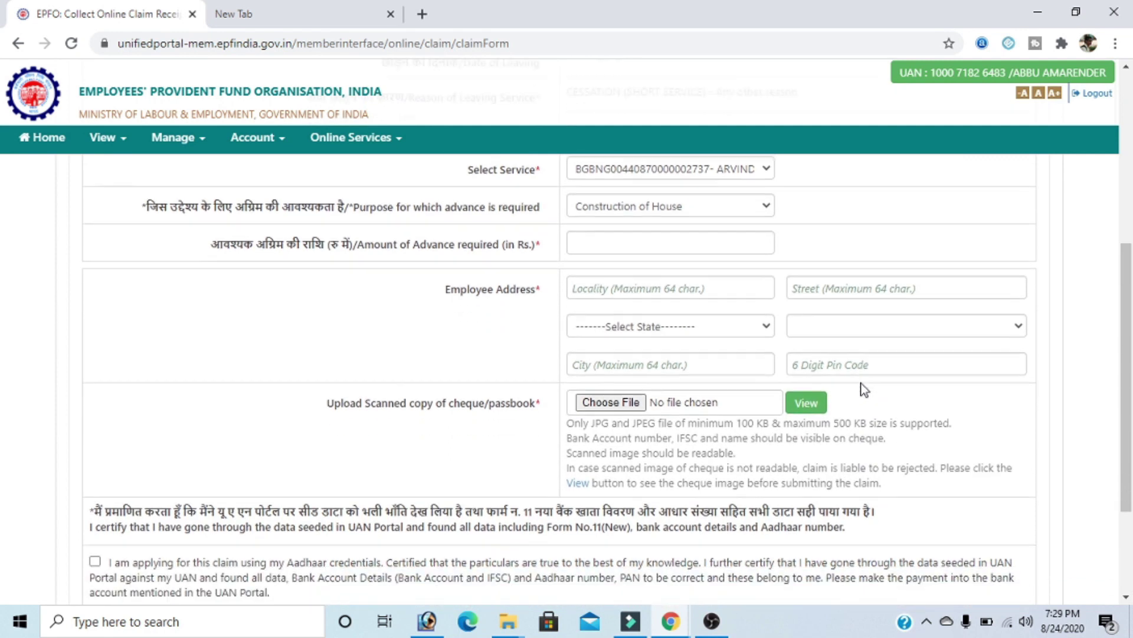
pyautogui.scroll(2, 863, 389)
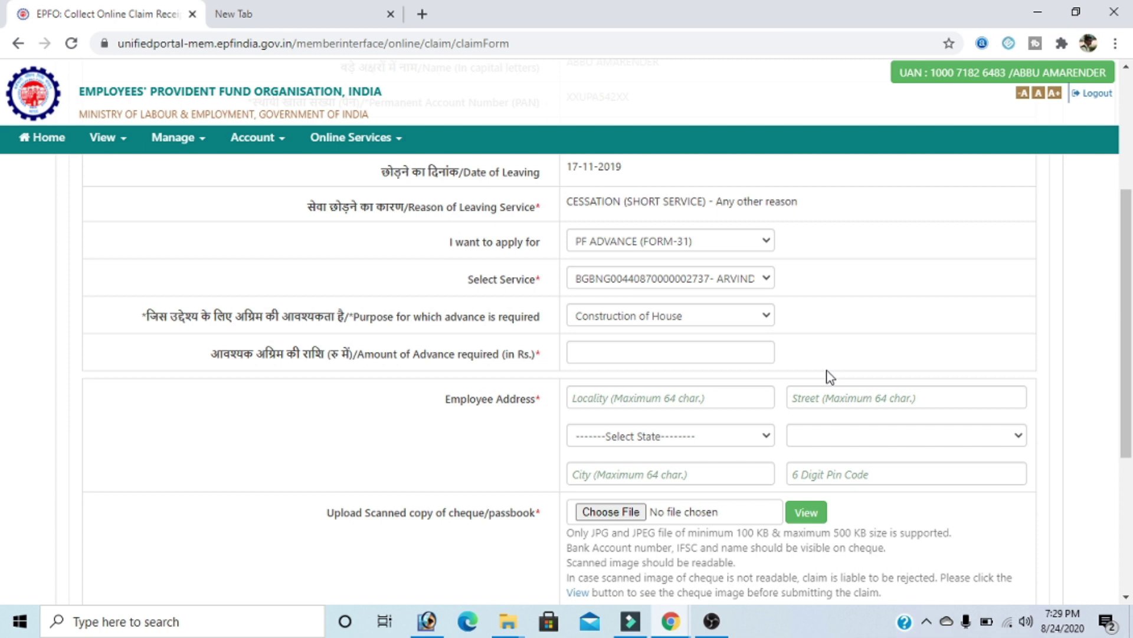
# Step: Accept the declaration about applying for this claim using Aadhaar credentials
pyautogui.scroll(-5, 830, 376)
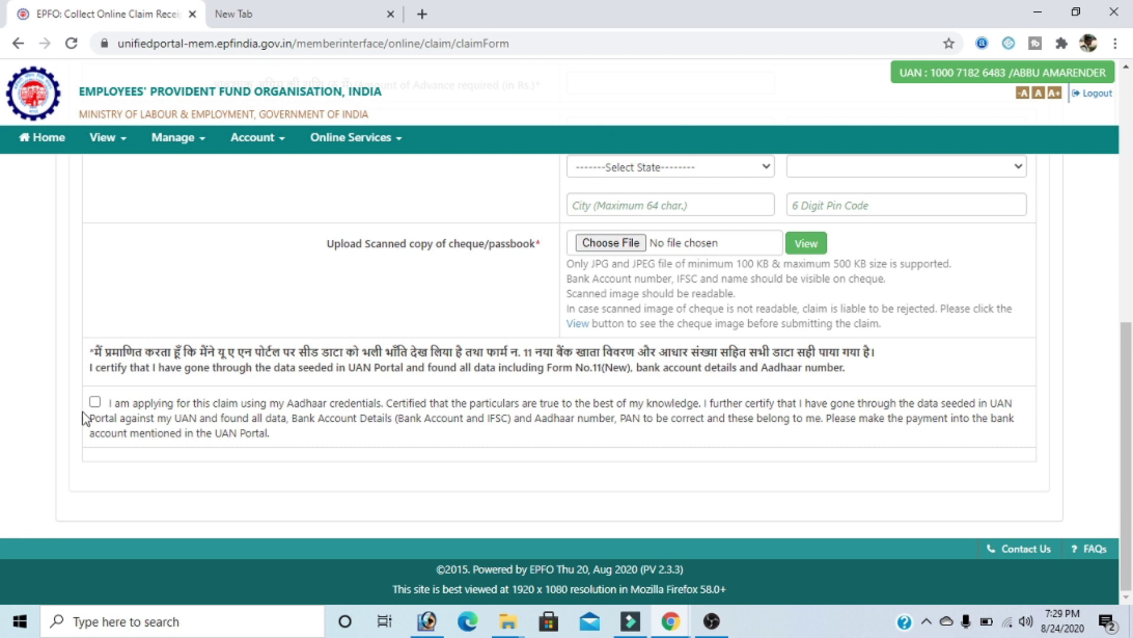
pyautogui.click(95, 402)
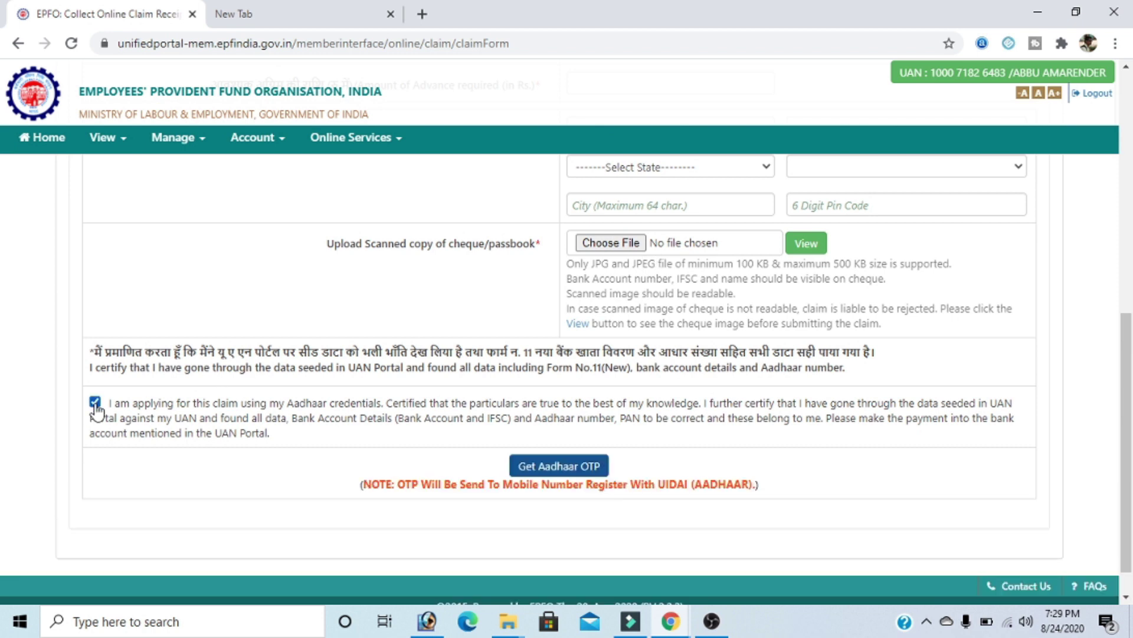
pyautogui.click(520, 469)
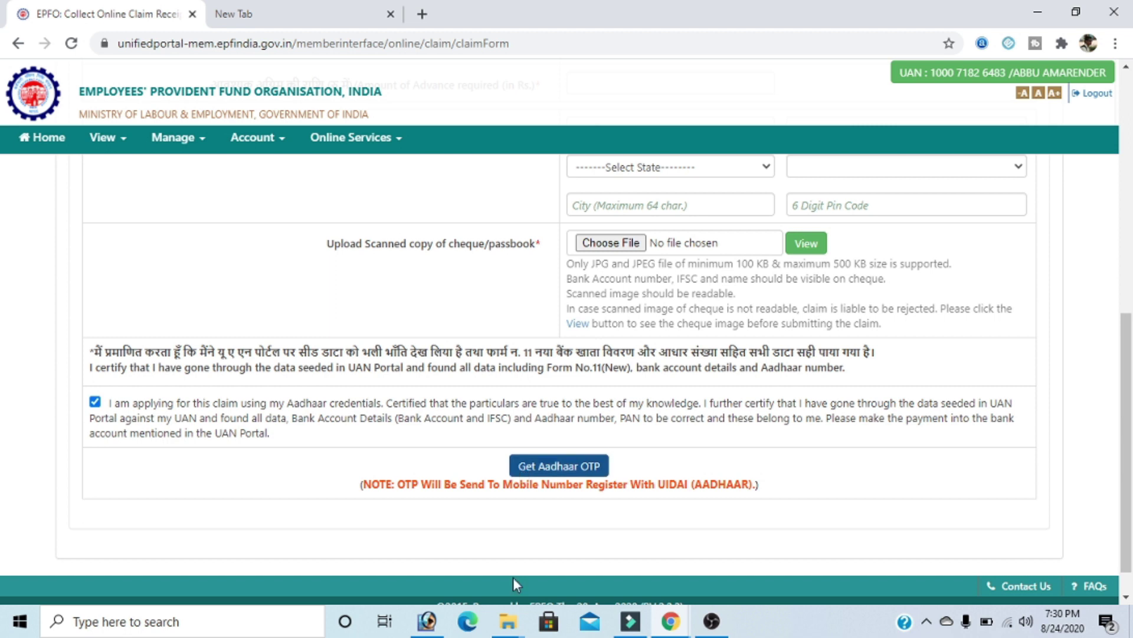
# Step: Check which employers are offered as services in the claim form, leaving the current selection in place
pyautogui.scroll(-2, 514, 584)
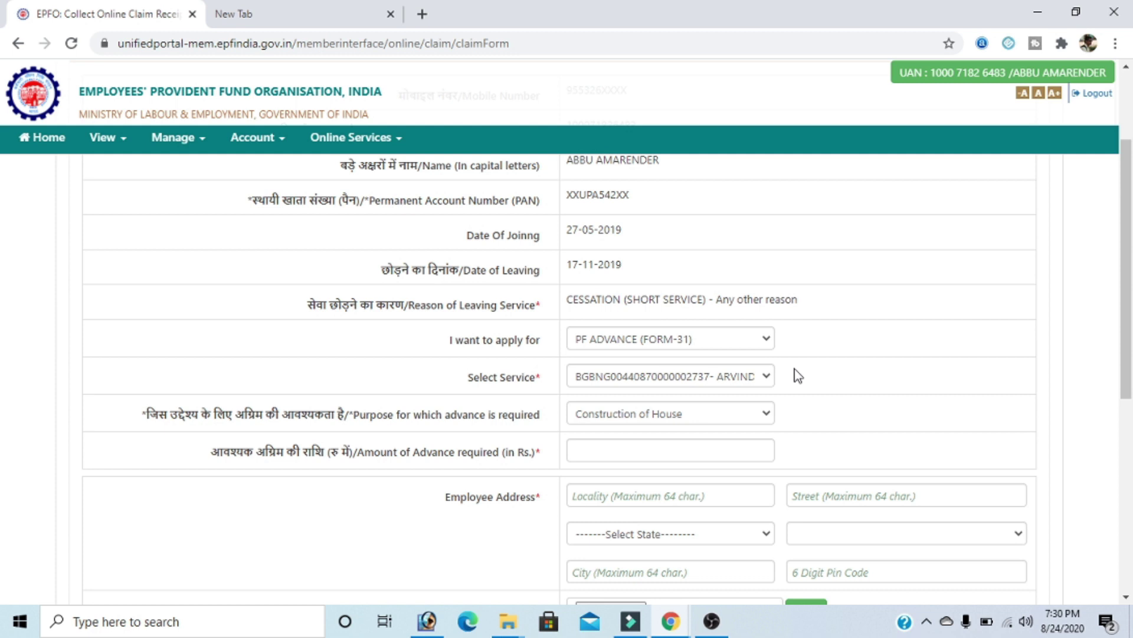
pyautogui.click(766, 376)
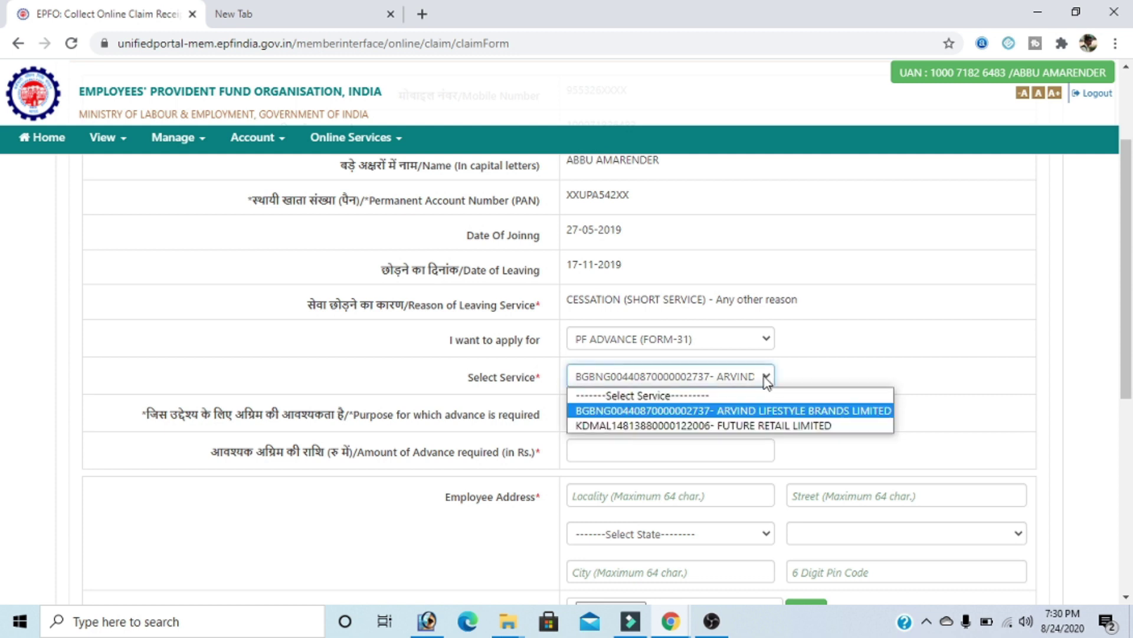
pyautogui.click(871, 360)
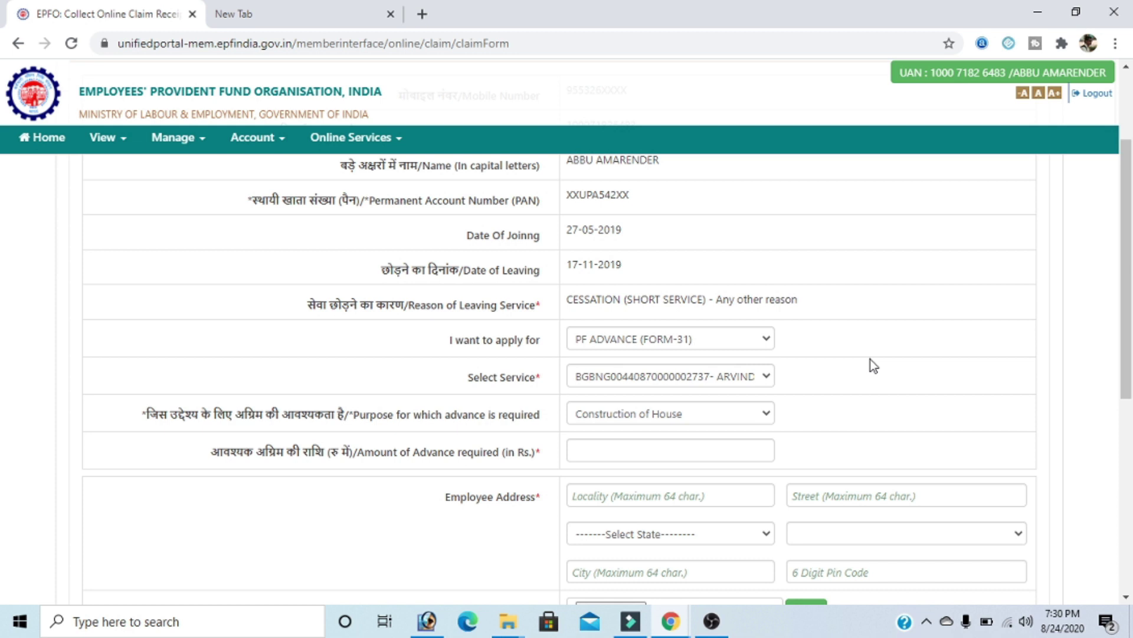
pyautogui.scroll(3, 870, 359)
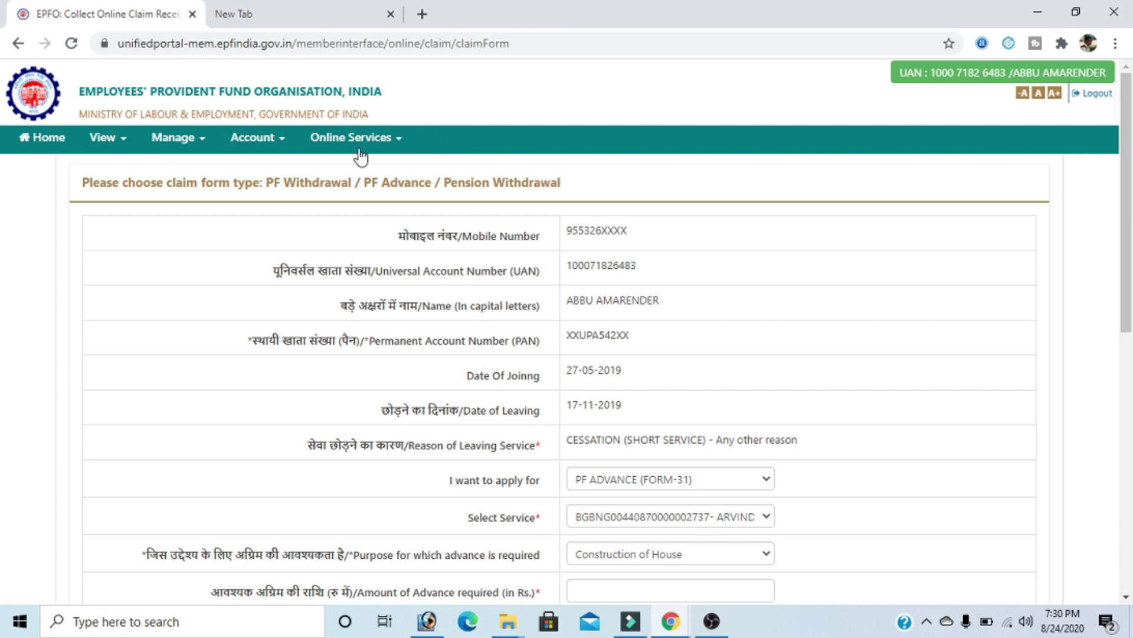
# Step: Open the member's service history to examine the joining and exit dates for each employer
pyautogui.click(118, 139)
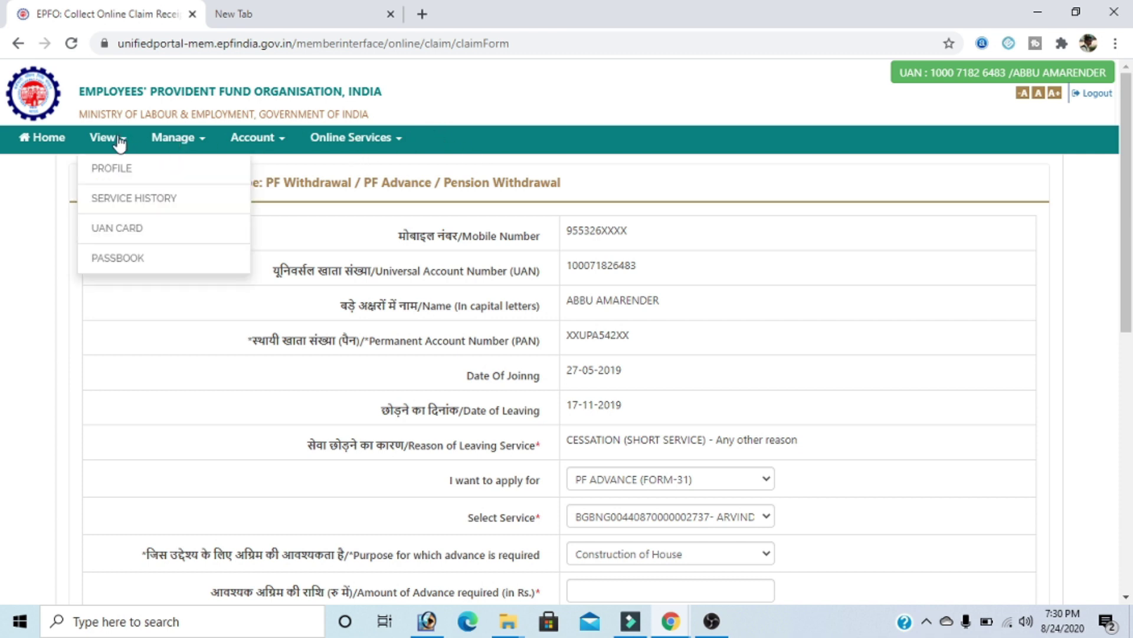
pyautogui.click(119, 207)
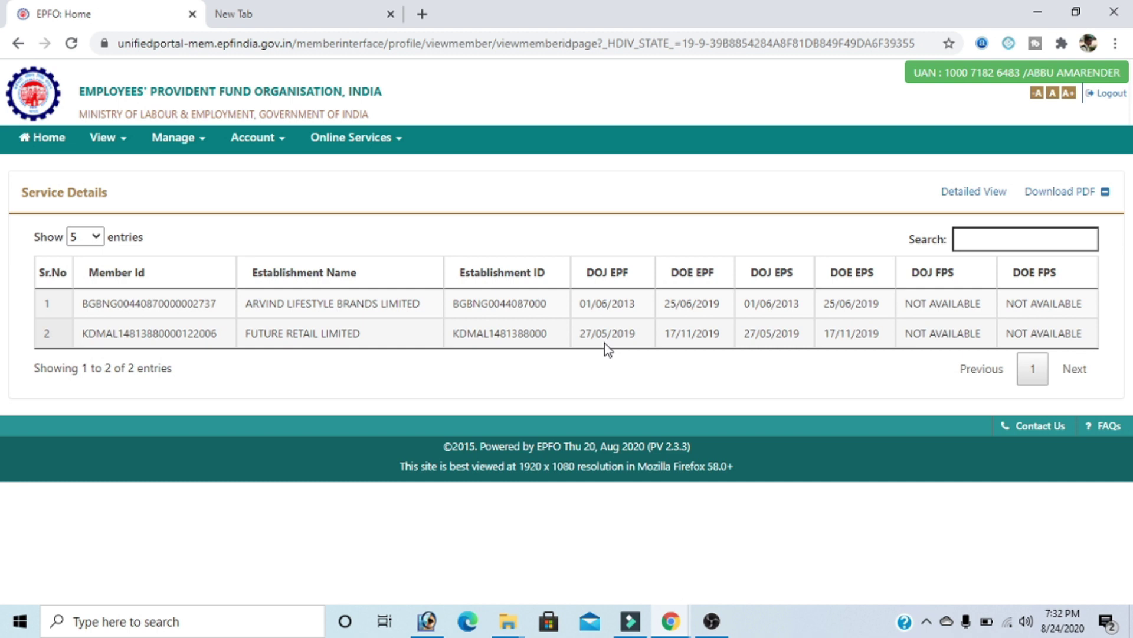
# Step: Return to the member home page, reloading it as needed, and dismiss the e-Nomination alert
pyautogui.click(57, 142)
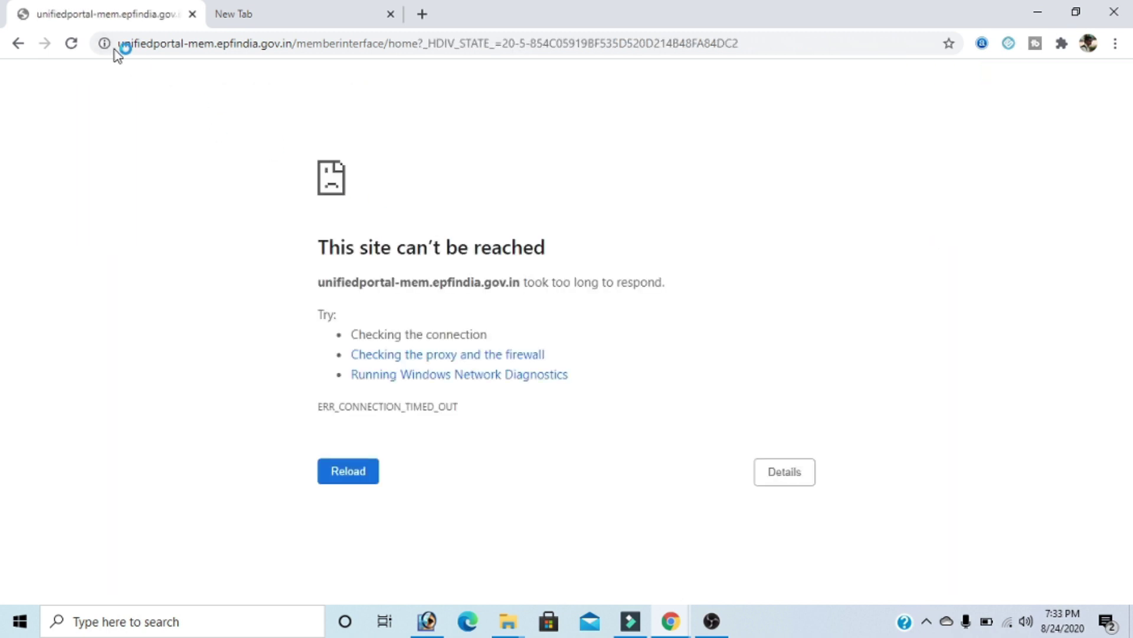
pyautogui.click(71, 45)
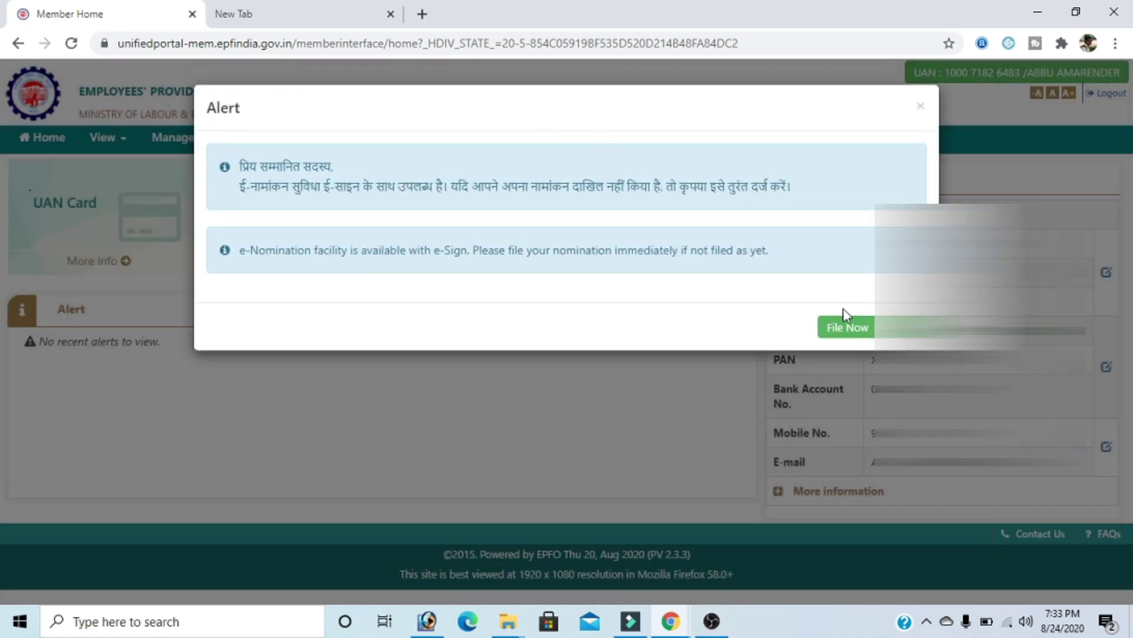
pyautogui.click(845, 326)
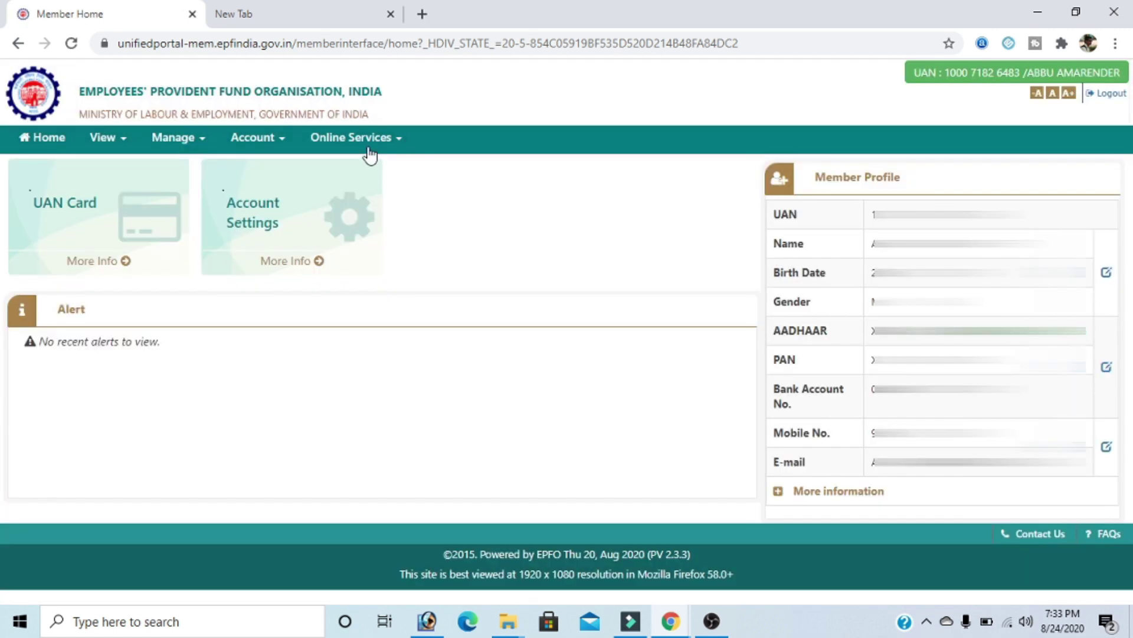
# Step: Open the KYC page for adding the member's identity and bank documents
pyautogui.click(366, 149)
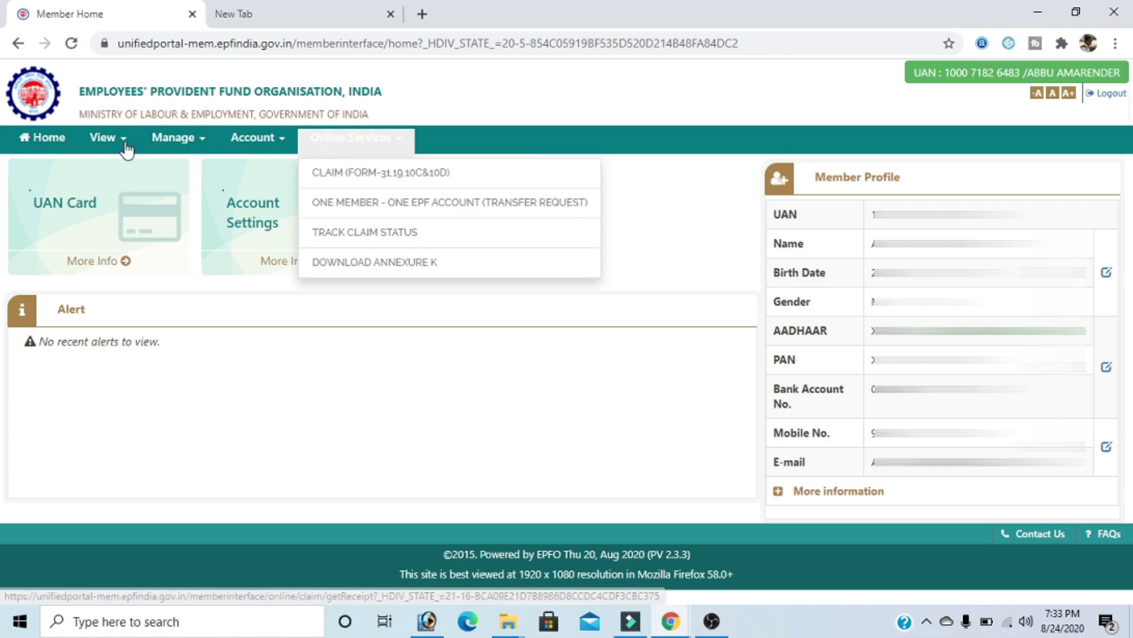
pyautogui.click(170, 140)
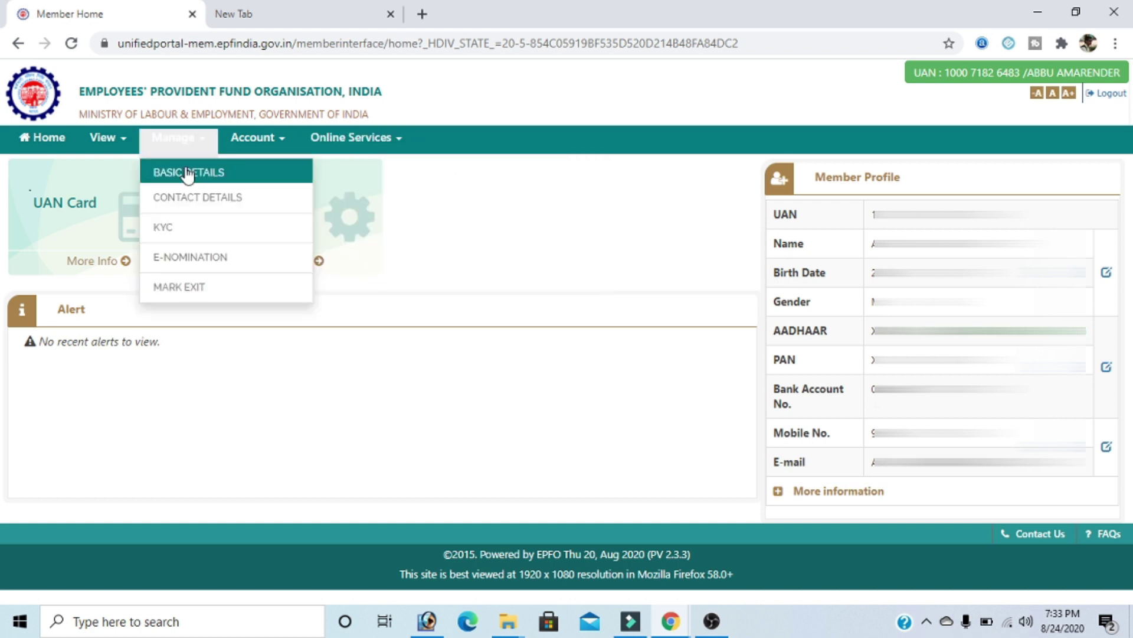
pyautogui.click(188, 226)
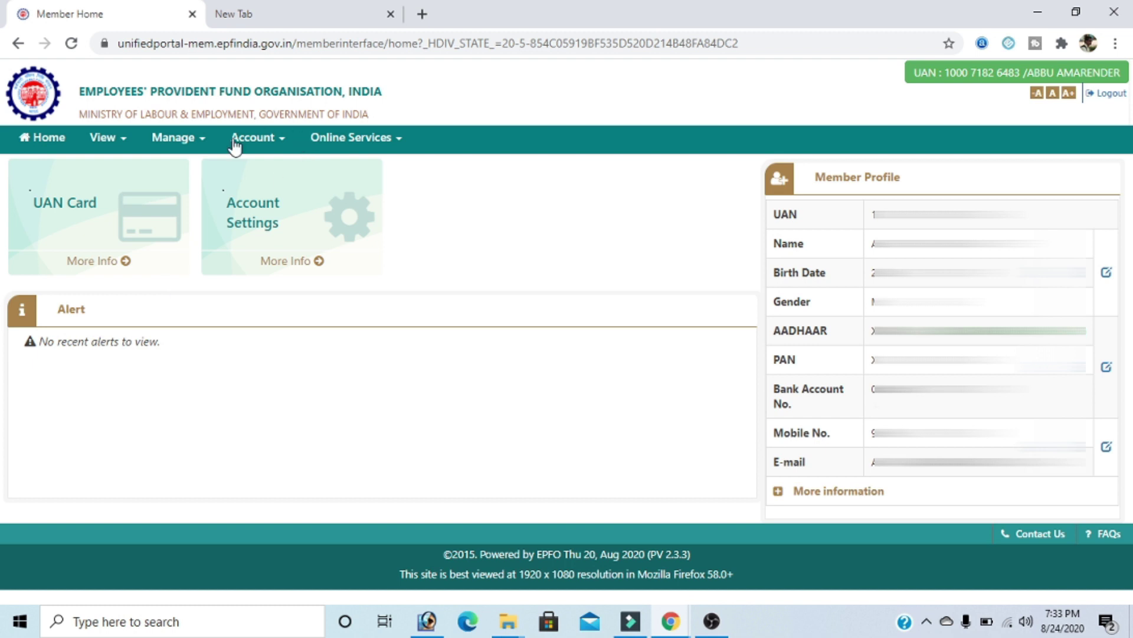
pyautogui.click(202, 141)
pyautogui.click(204, 226)
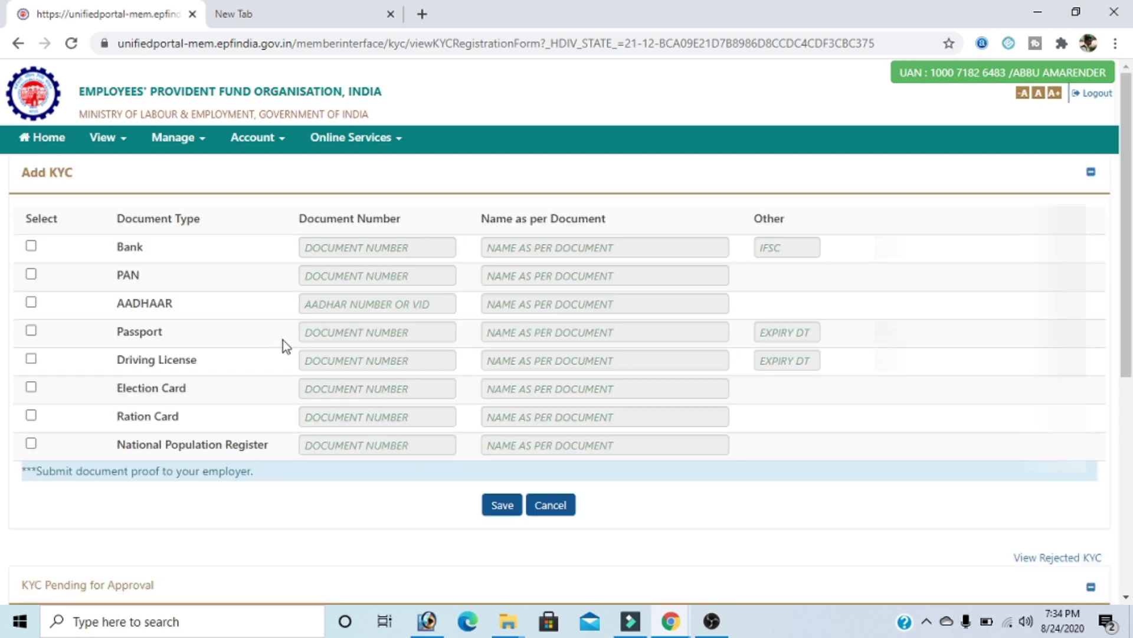
# Step: Select Bank as the KYC document type and check its document number and name fields, leaving them blank
pyautogui.click(31, 247)
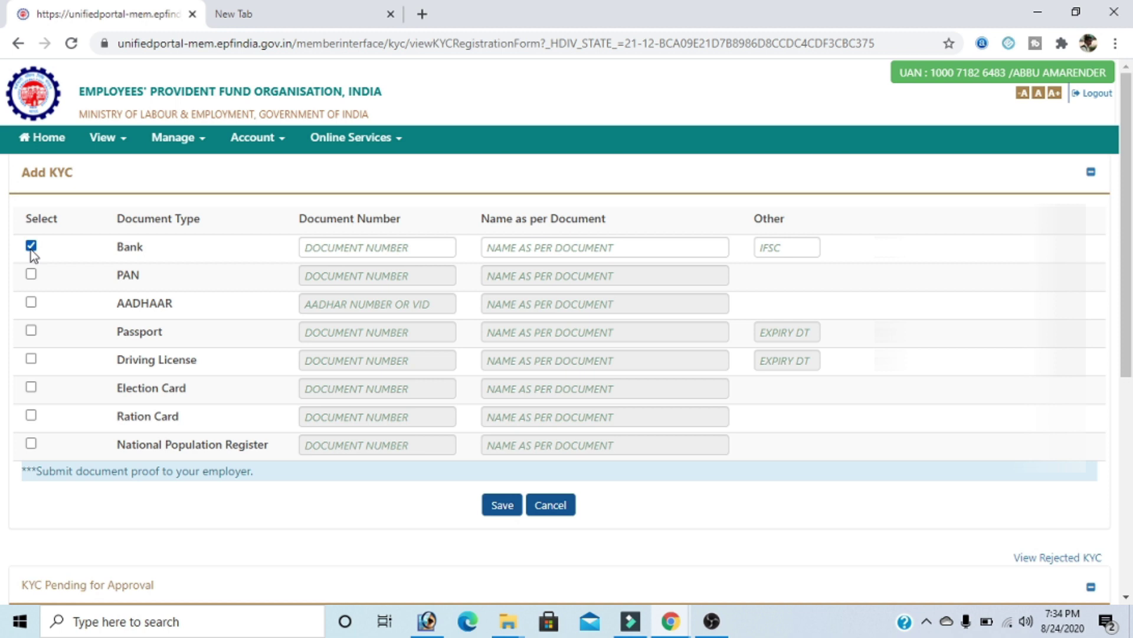
pyautogui.click(339, 248)
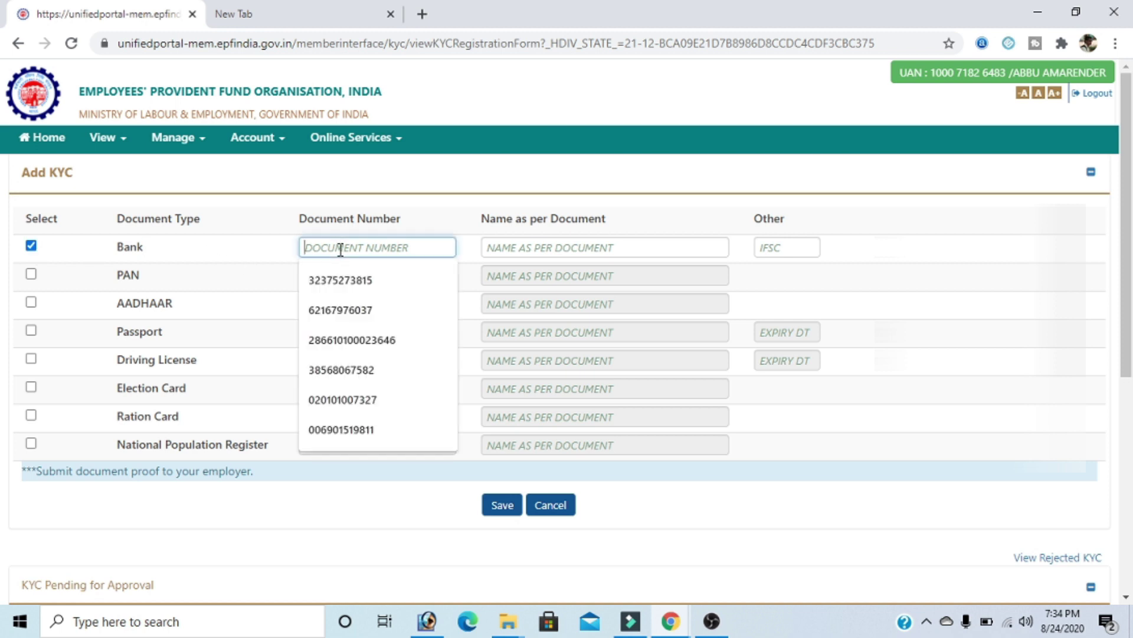
pyautogui.click(544, 248)
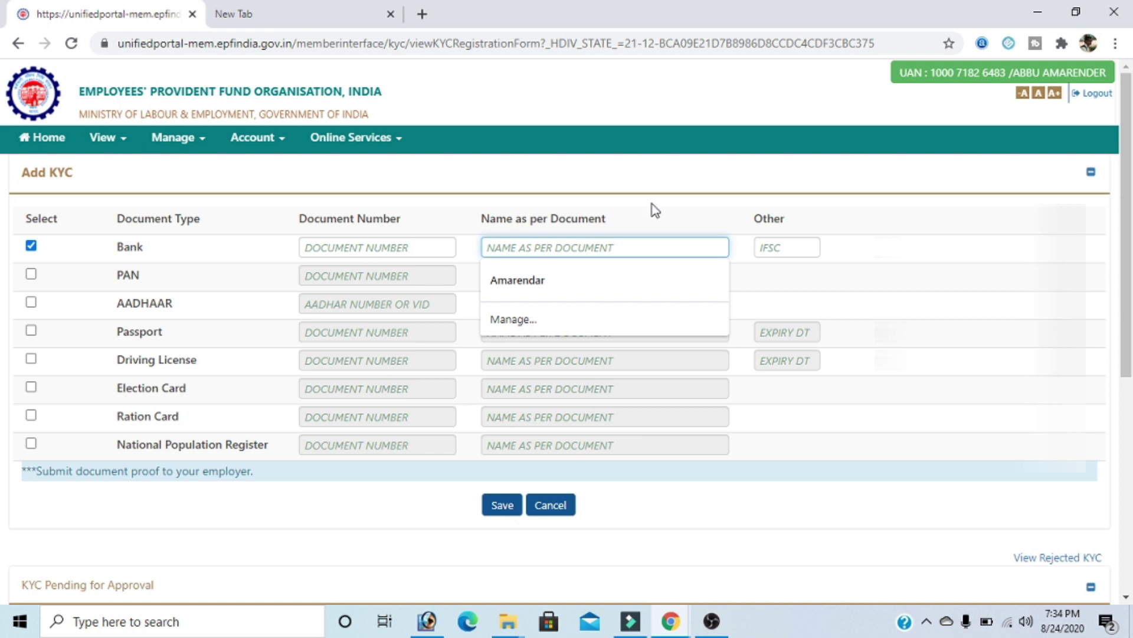
pyautogui.click(872, 250)
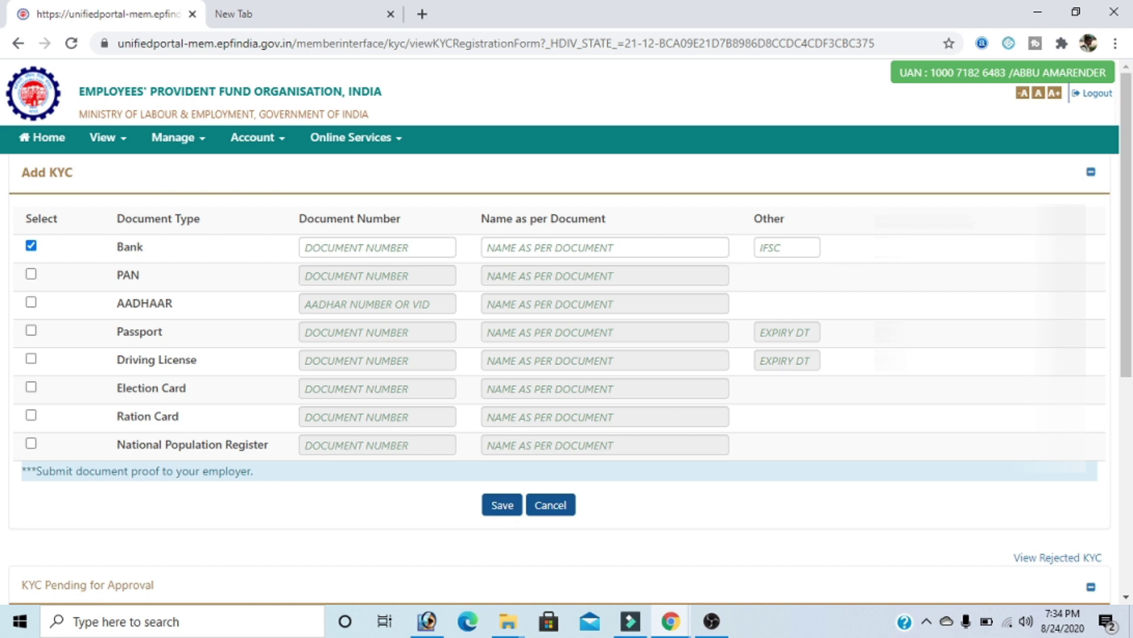
pyautogui.click(396, 147)
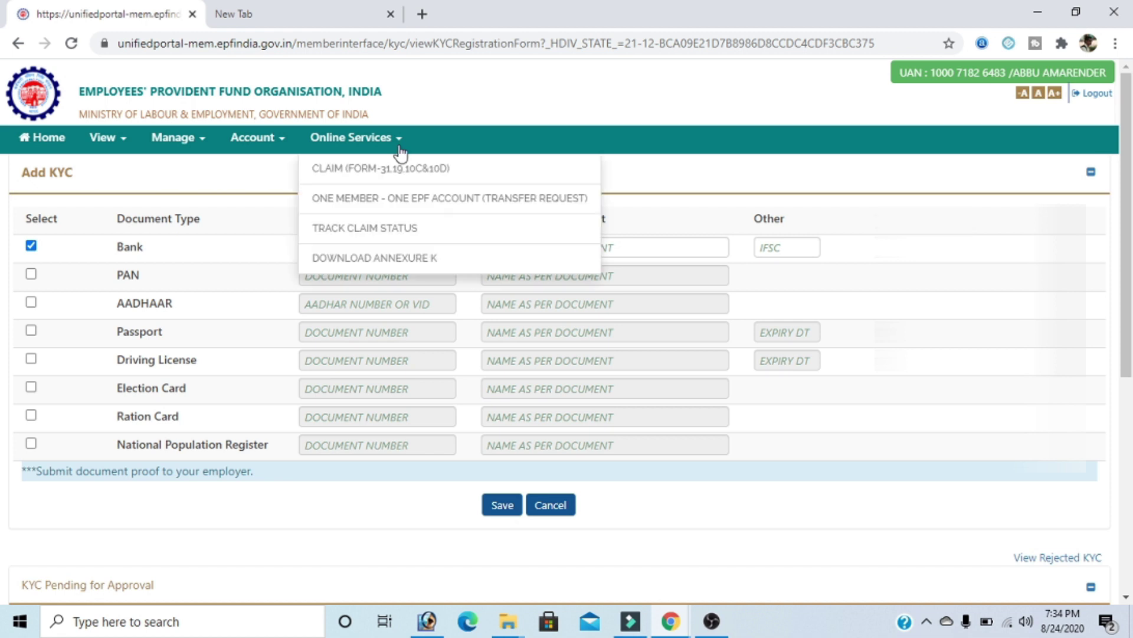
pyautogui.click(639, 182)
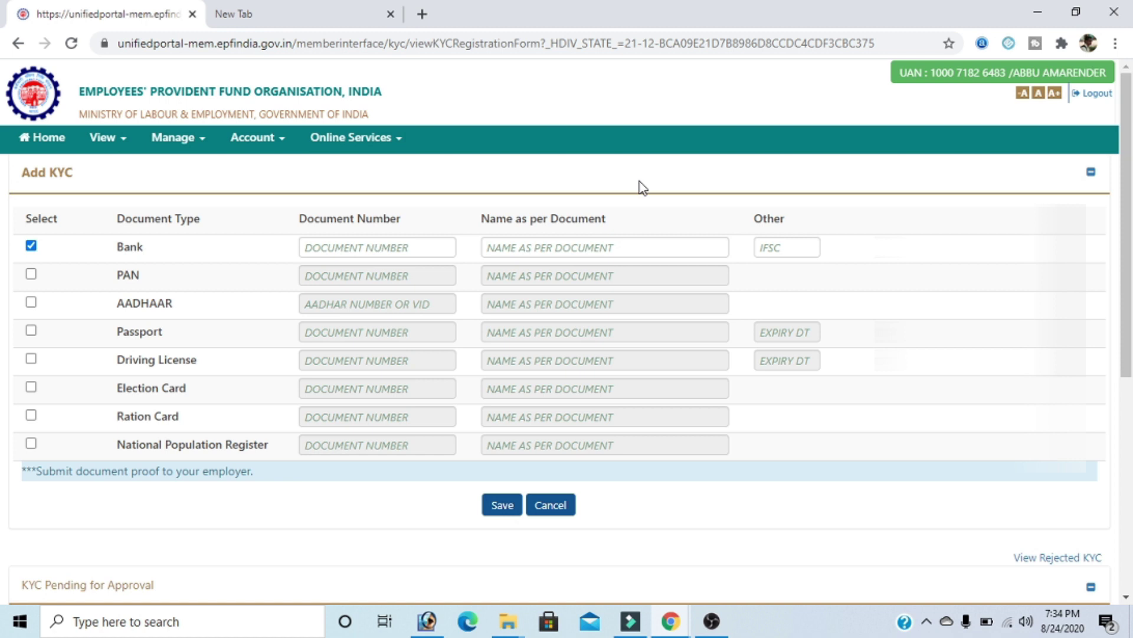